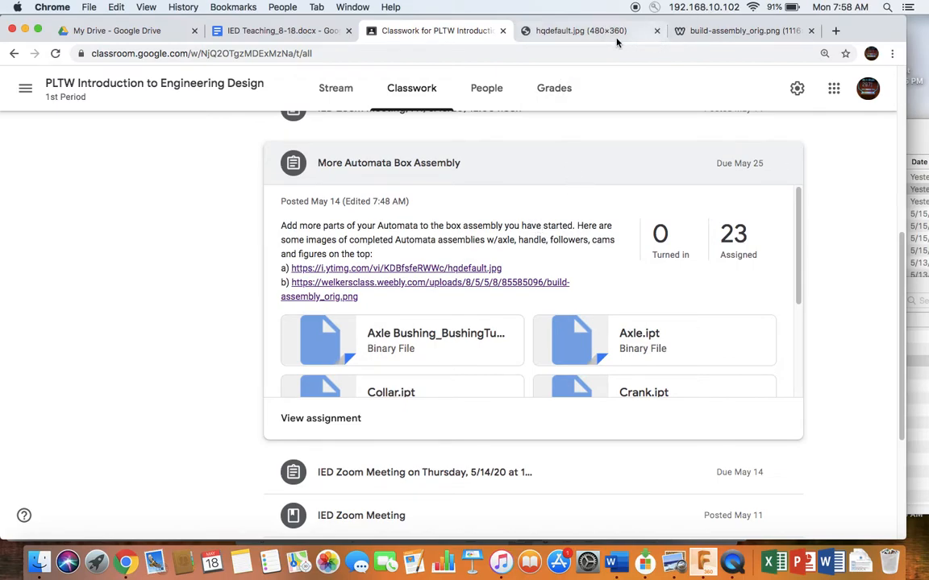
Look at the two linked reference images of completed automata assemblies.
left_click(539, 32)
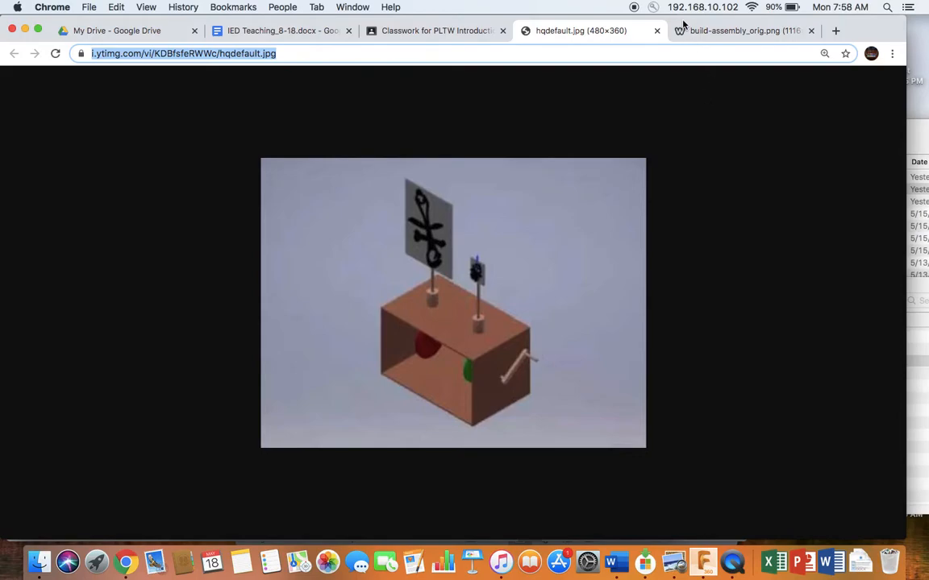
left_click(681, 32)
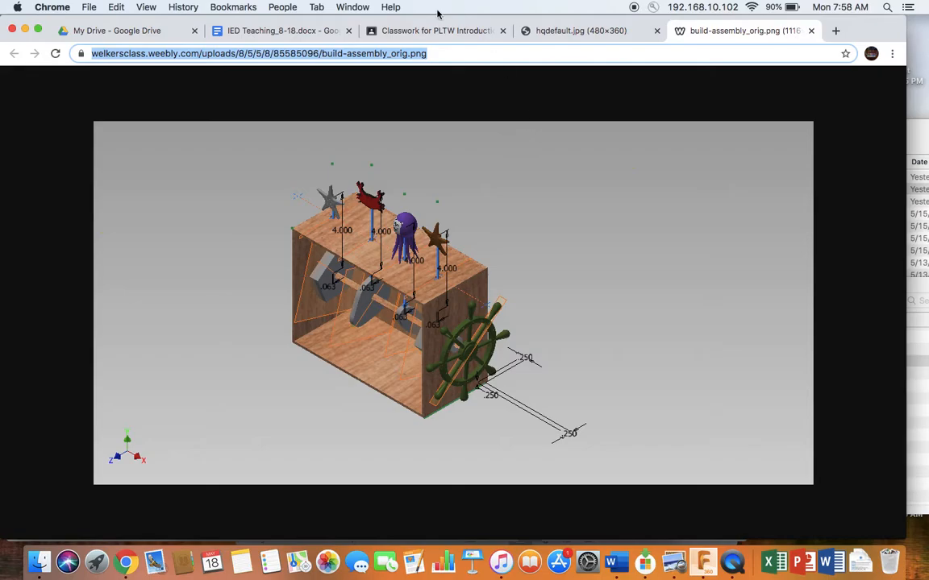
Switch to Fusion 360 and open the automata_assembly_muller design from the Automata project folder.
key("ctrl+Up")
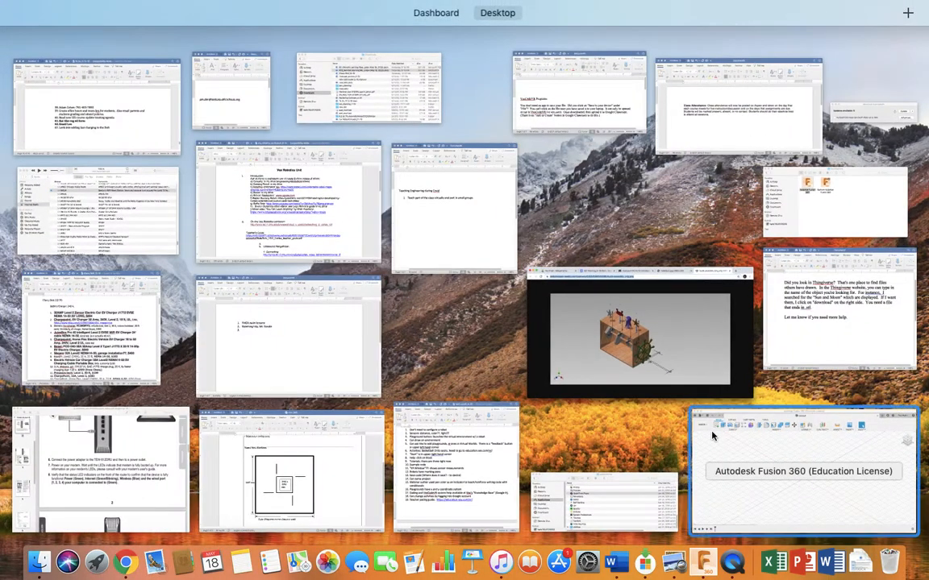
left_click(773, 451)
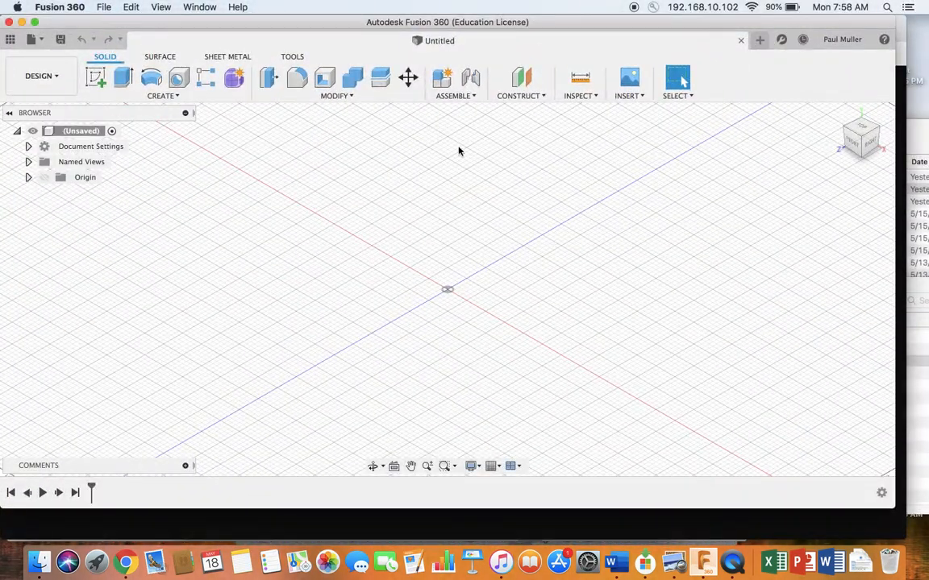
left_click(10, 38)
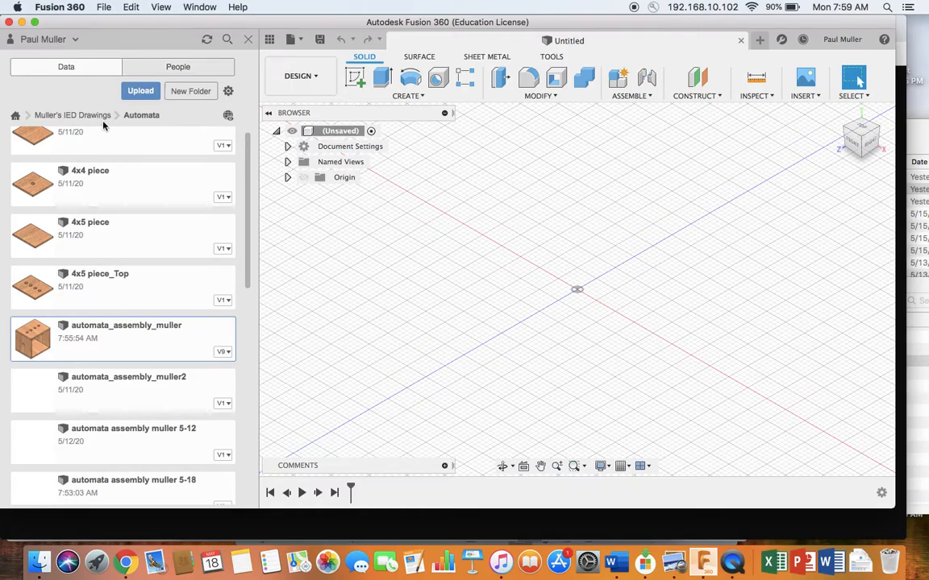
double_click(44, 341)
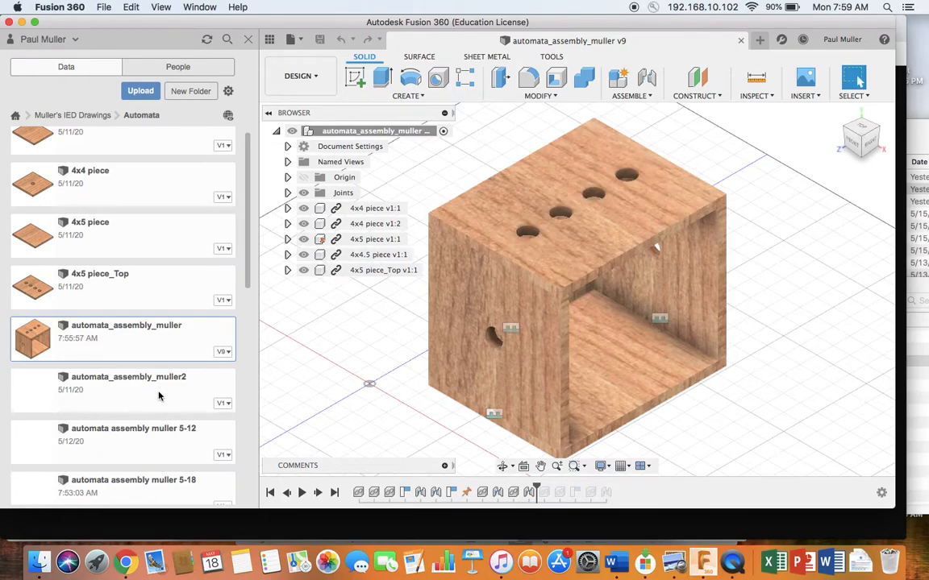
Insert the Axle Bushing_BushingTurns part from the Automata folder into the box assembly.
scroll(133, 362, "up", 1)
scroll(139, 401, "down", 10)
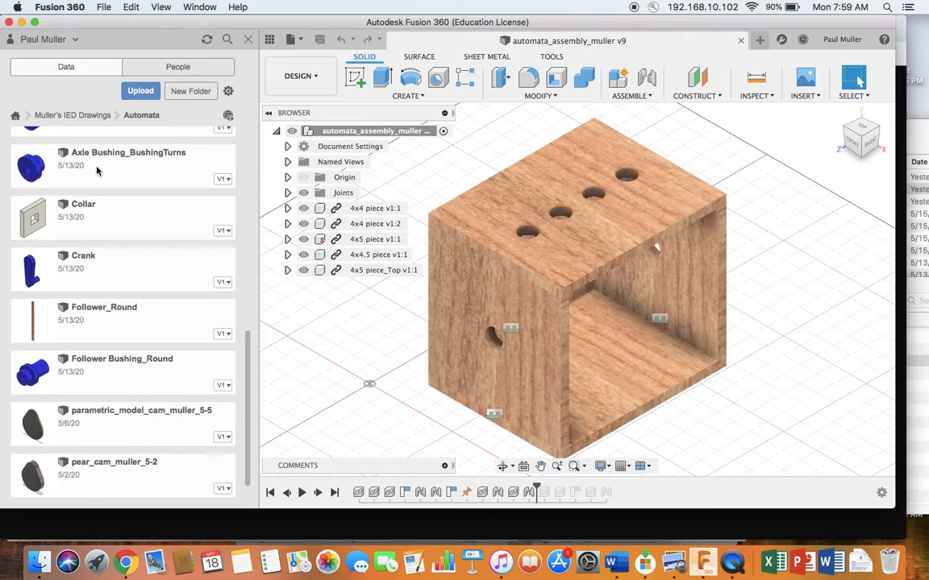
left_click(39, 167)
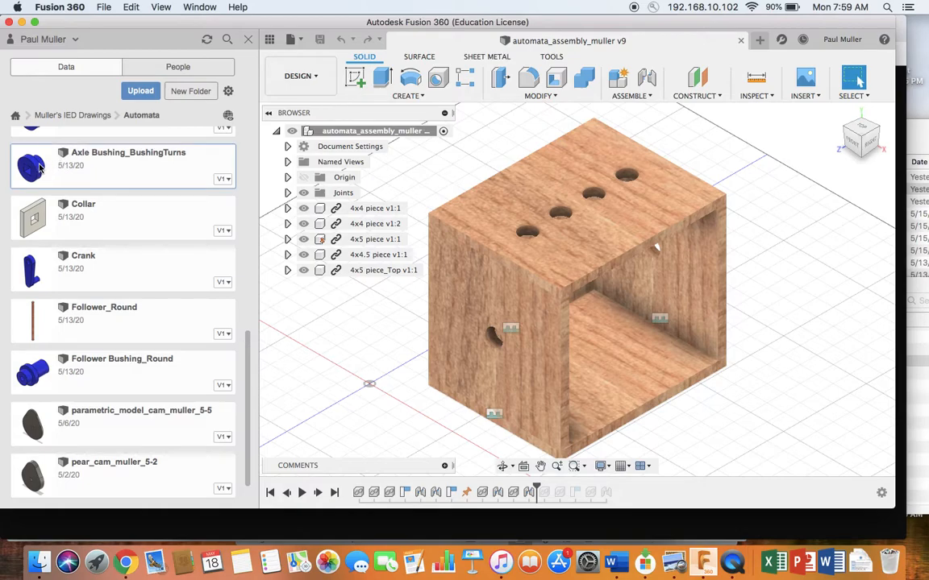
right_click(39, 172)
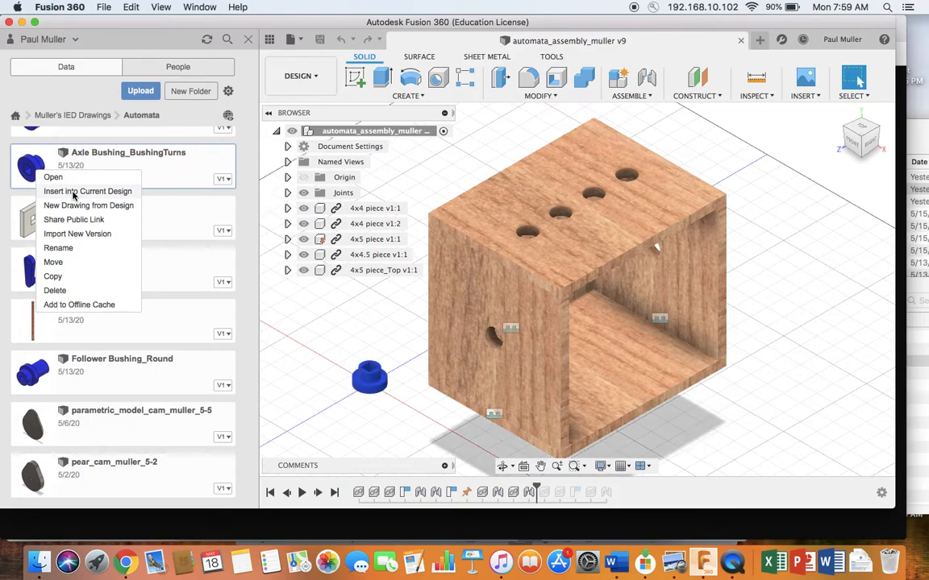
left_click(73, 192)
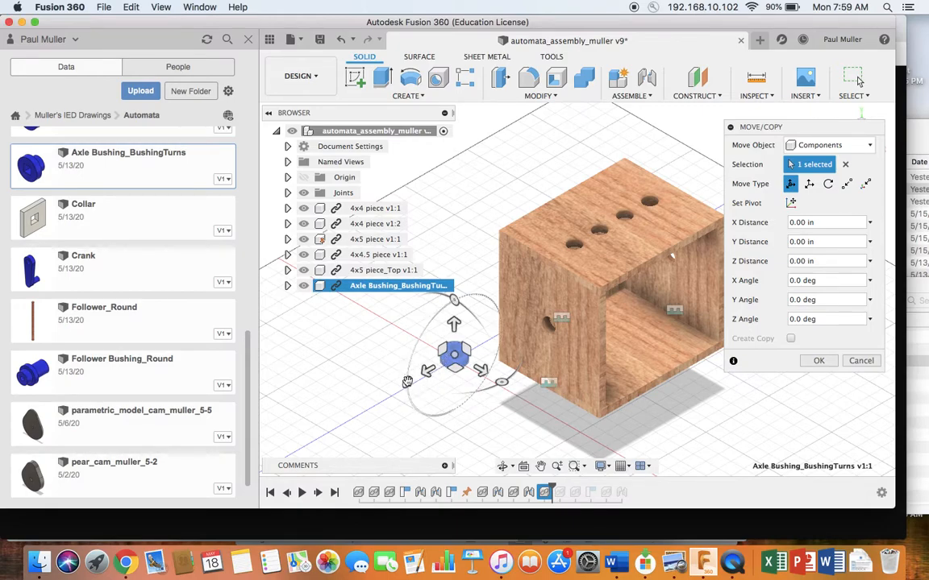
Rotate the inserted axle bushing 90 degrees about X and move it beyond the far side of the box.
left_click_drag(407, 381, 419, 412)
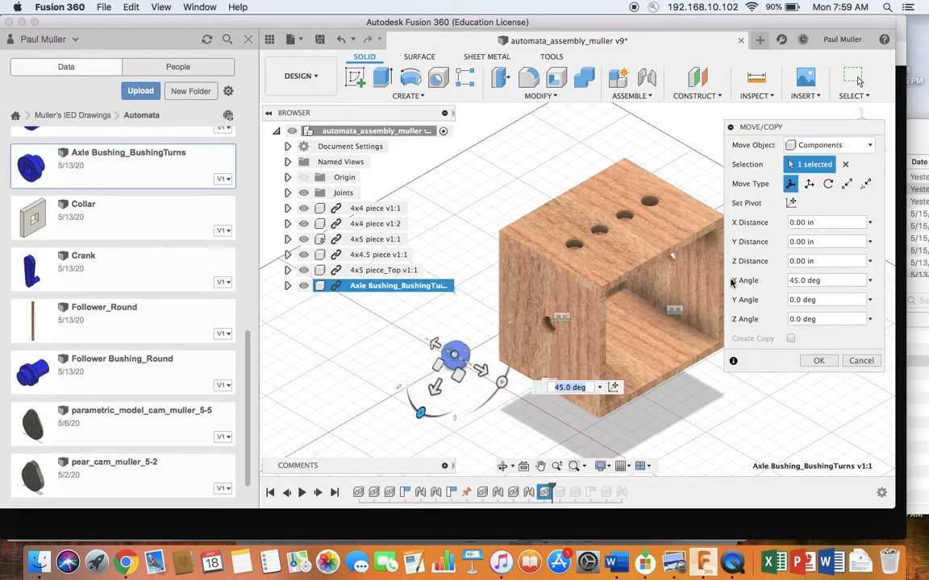
left_click(793, 279)
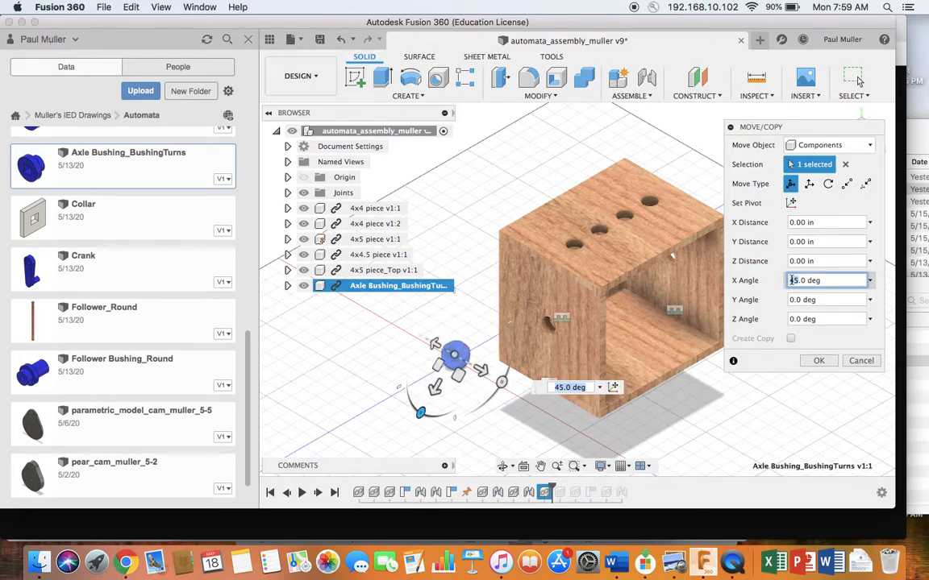
type("90")
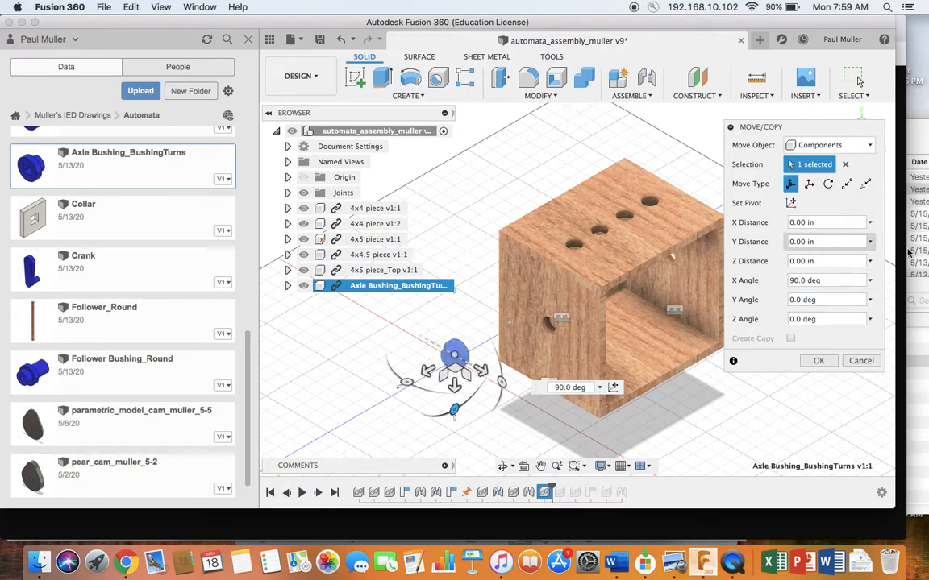
left_click(813, 361)
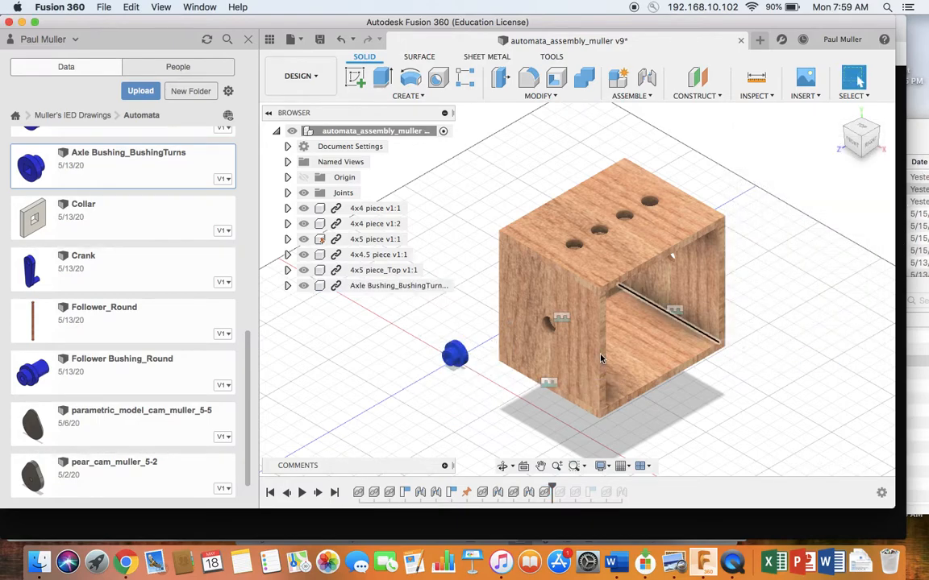
left_click_drag(462, 361, 785, 278)
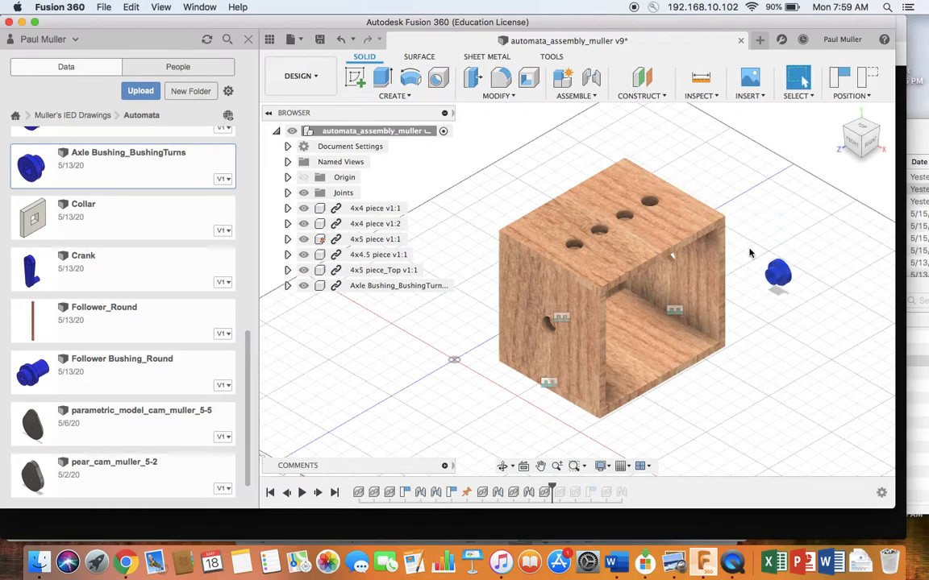
Insert a second Axle Bushing_BushingTurns into the assembly and rotate it -90 degrees about X.
right_click(36, 170)
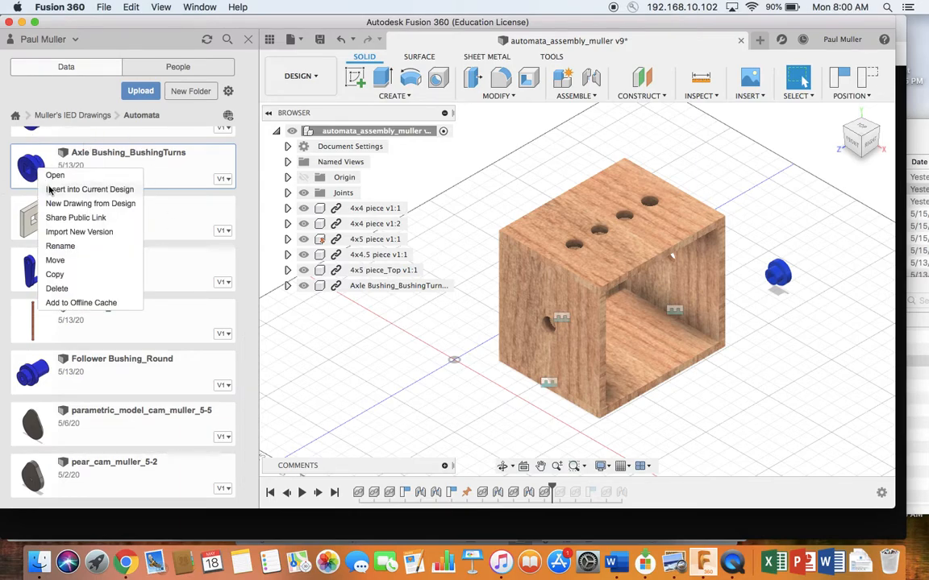
left_click(50, 190)
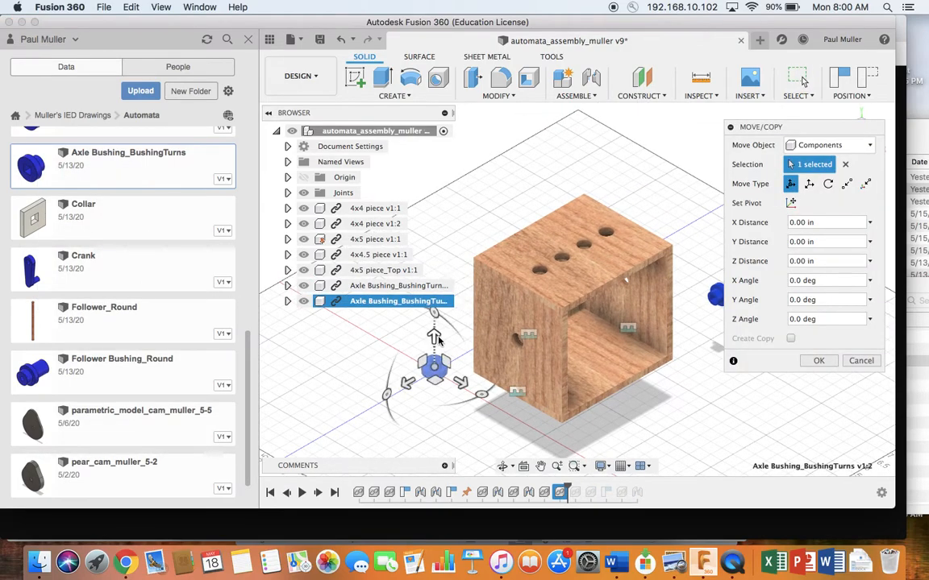
left_click(387, 395)
left_click_drag(387, 395, 397, 355)
double_click(798, 282)
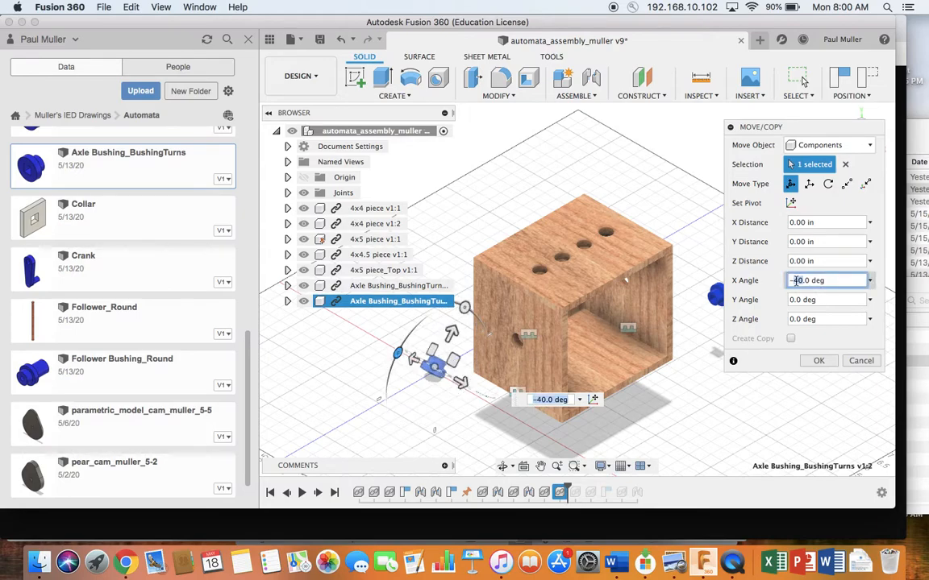
type("90")
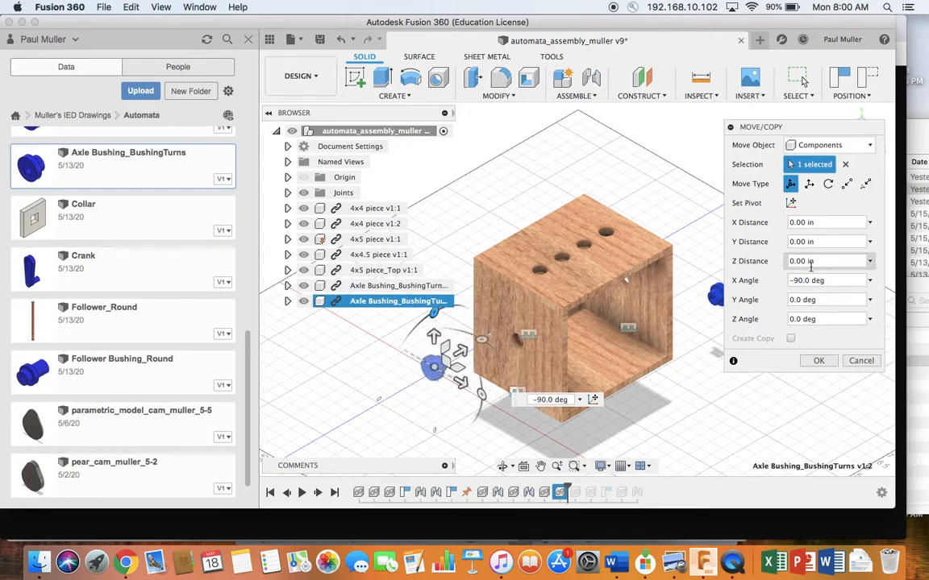
key("Return")
Hide the project files, start a joint with the moved component positions captured, and set its motion type to Revolute.
scroll(504, 349, "up", 5)
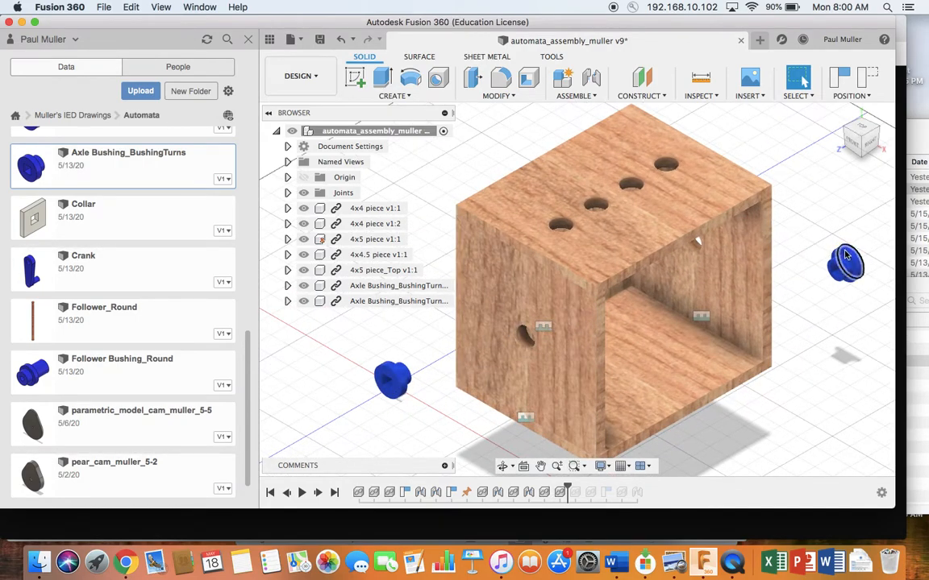
left_click(269, 38)
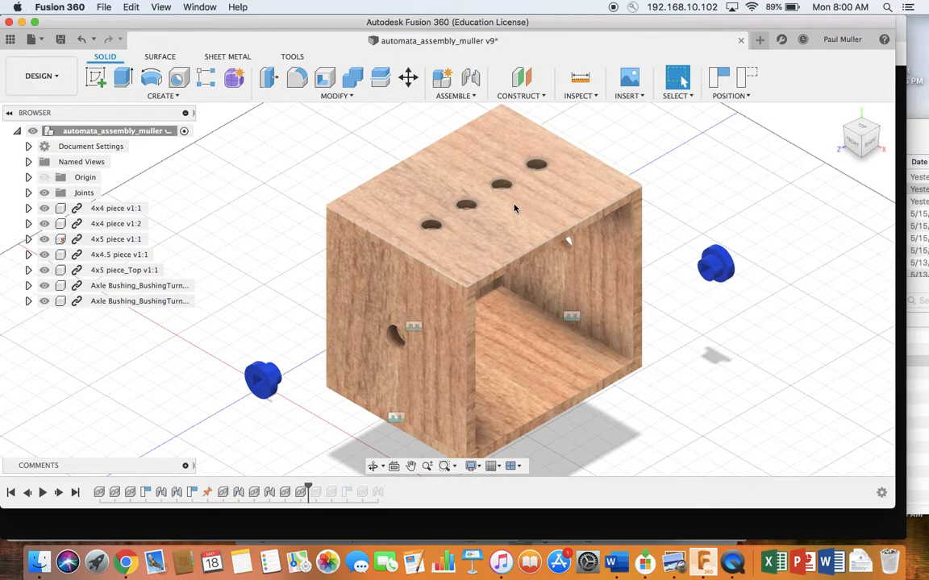
scroll(419, 266, "up", 5)
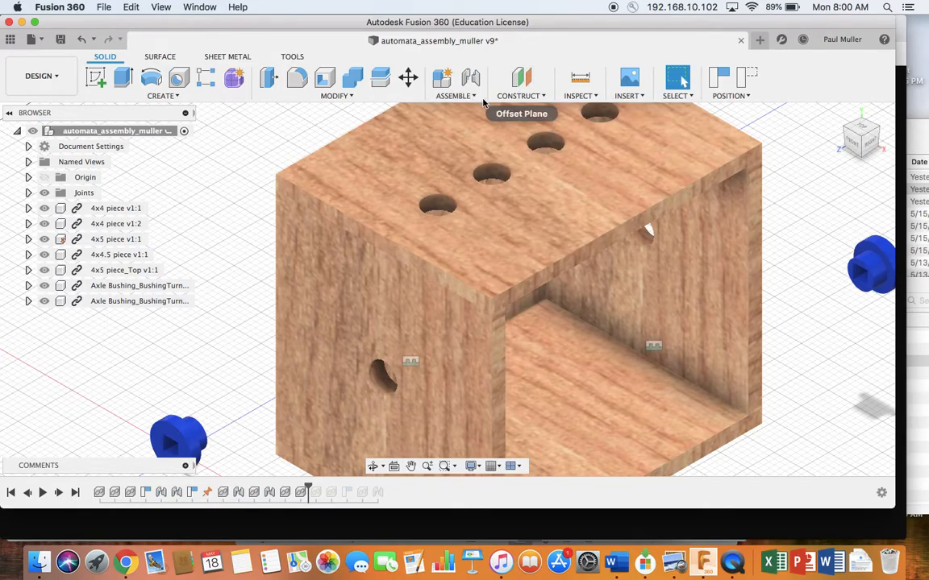
left_click(471, 79)
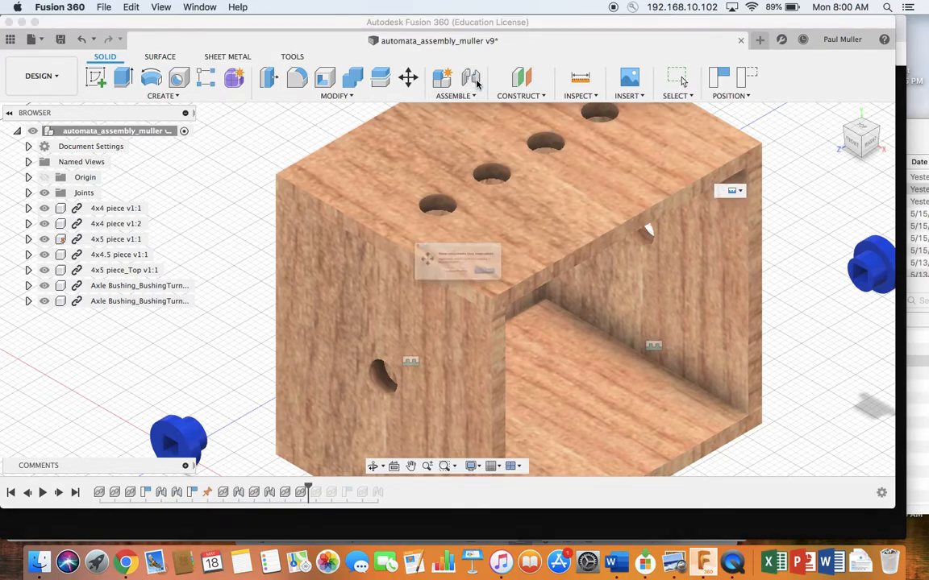
left_click(452, 288)
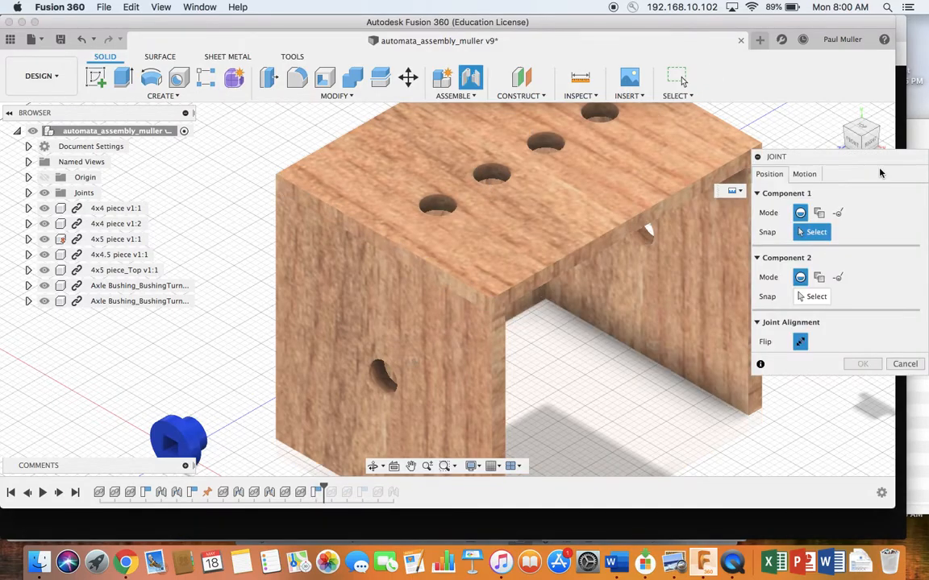
left_click(806, 175)
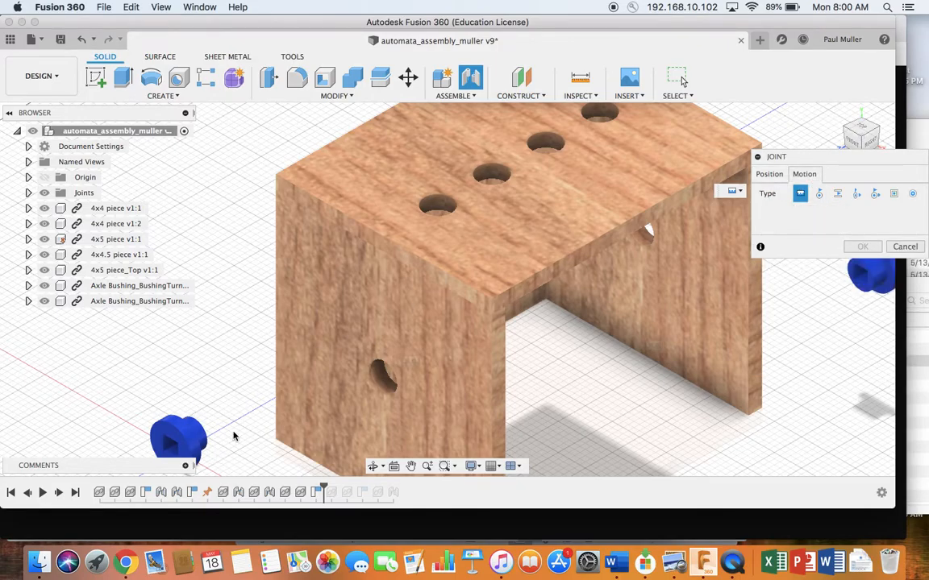
left_click(819, 197)
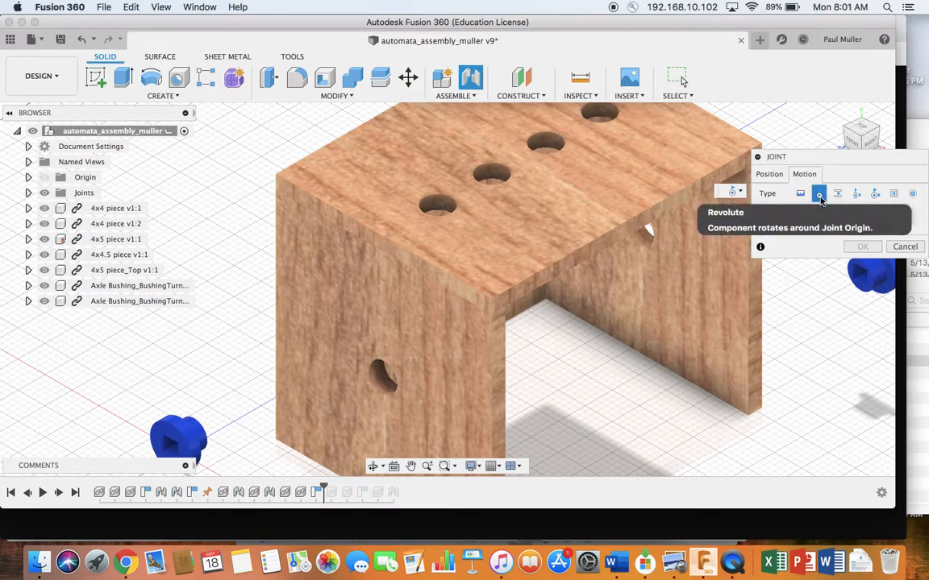
left_click(769, 176)
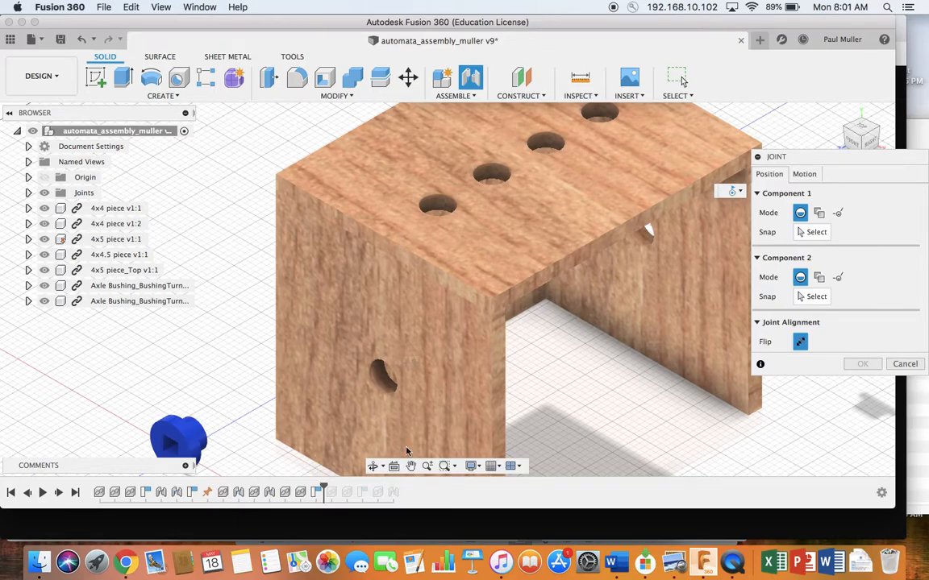
Snap the joint's first component to the center of the axle hole in the 4x4 side piece nearest the second bushing.
left_click(411, 465)
left_click_drag(299, 412, 332, 342)
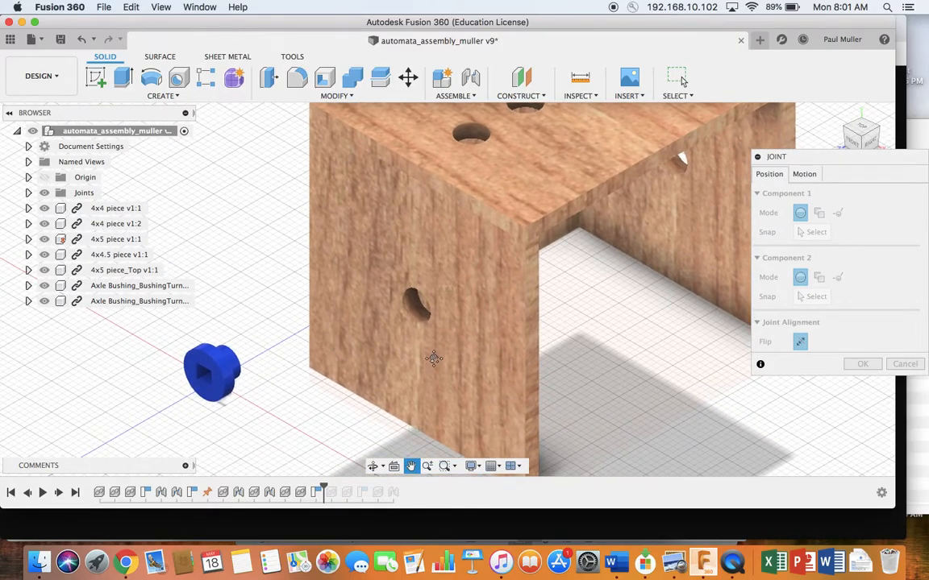
key("Escape")
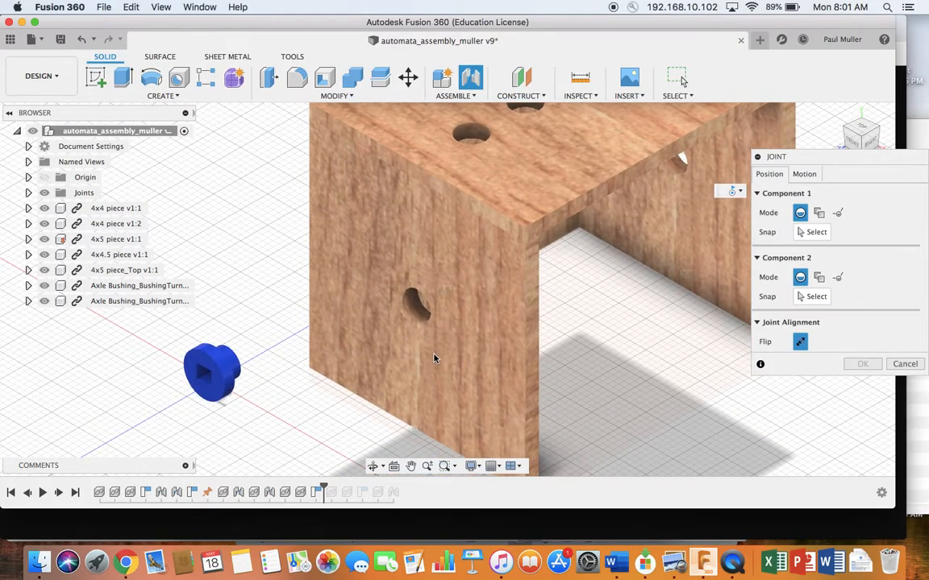
left_click(806, 233)
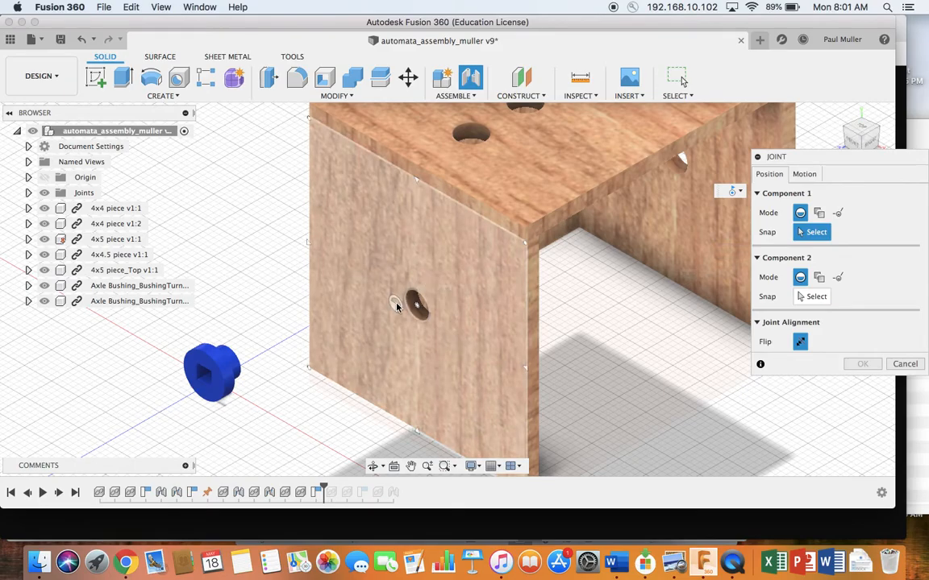
scroll(395, 306, "down", 3)
scroll(396, 305, "up", 7)
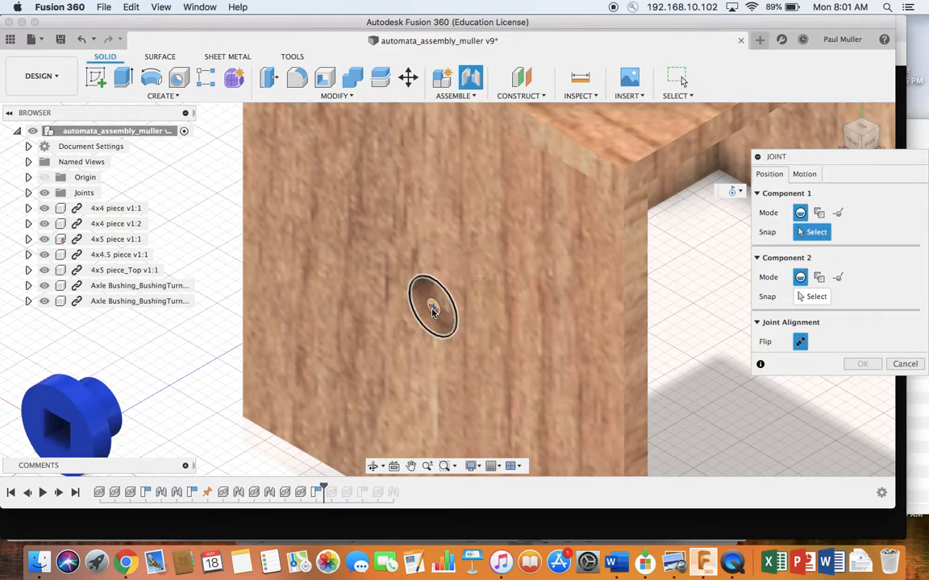
left_click(433, 309)
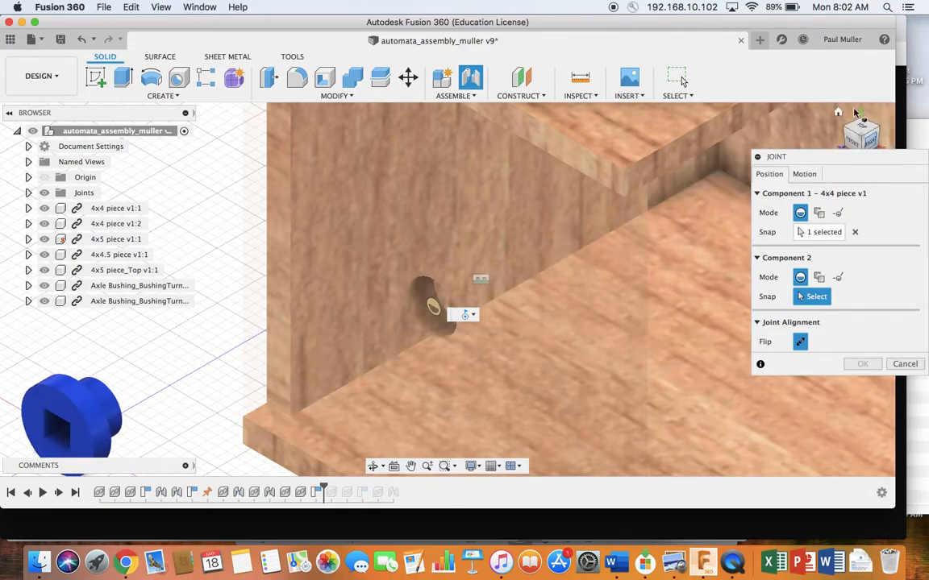
Snap the joint's second component to the center of the nearby bushing's inner flange face and complete the joint.
left_click(838, 114)
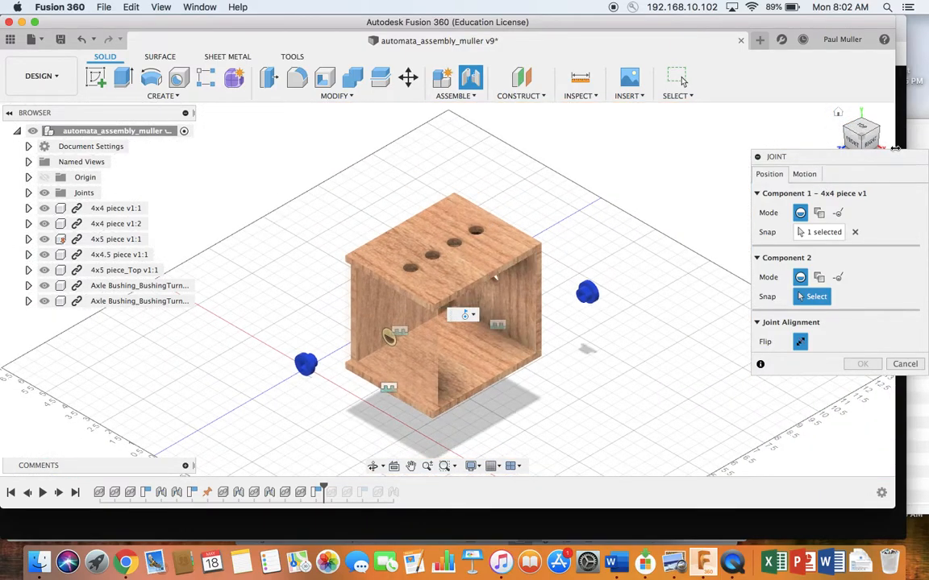
left_click(879, 130)
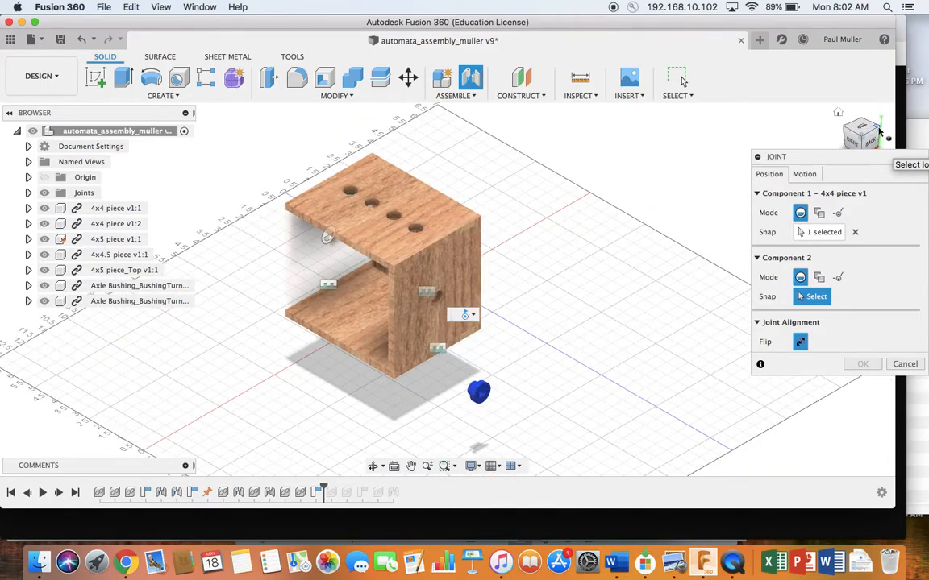
left_click(879, 130)
scroll(526, 332, "down", 2)
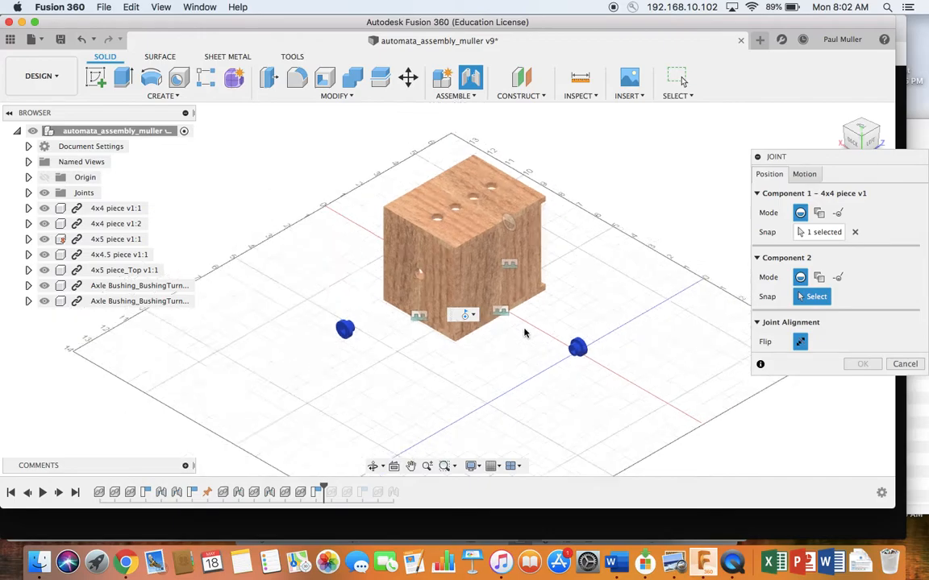
scroll(524, 332, "up", 6)
scroll(701, 413, "up", 5)
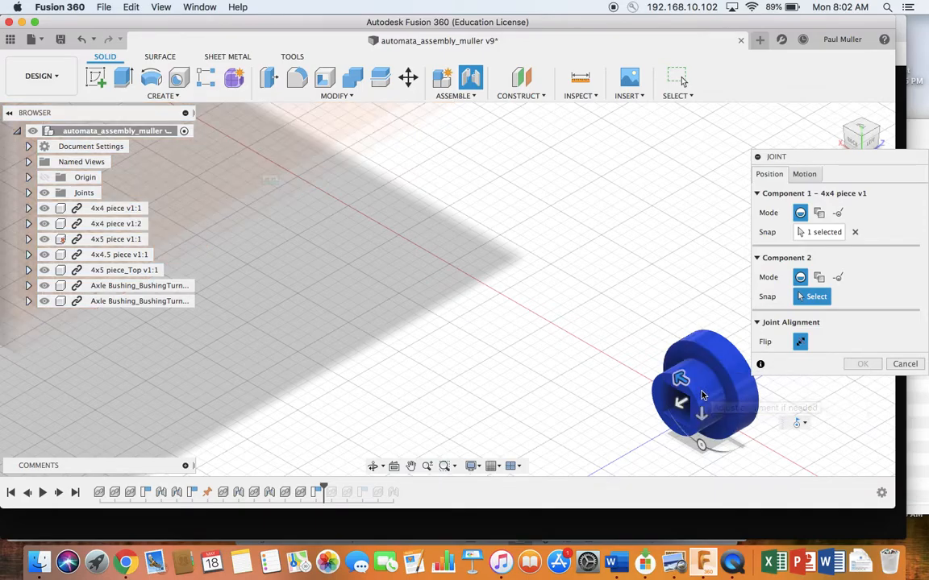
left_click(700, 395)
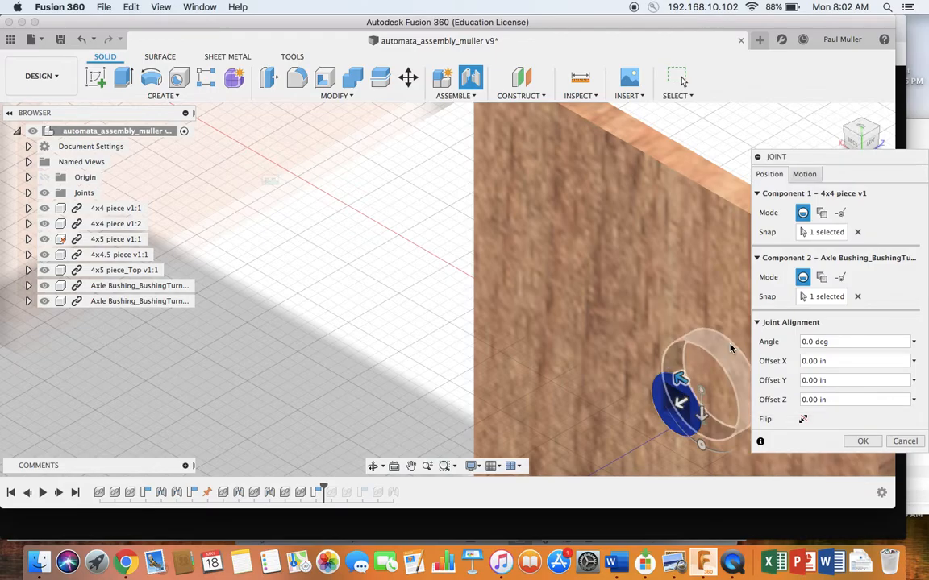
left_click(861, 443)
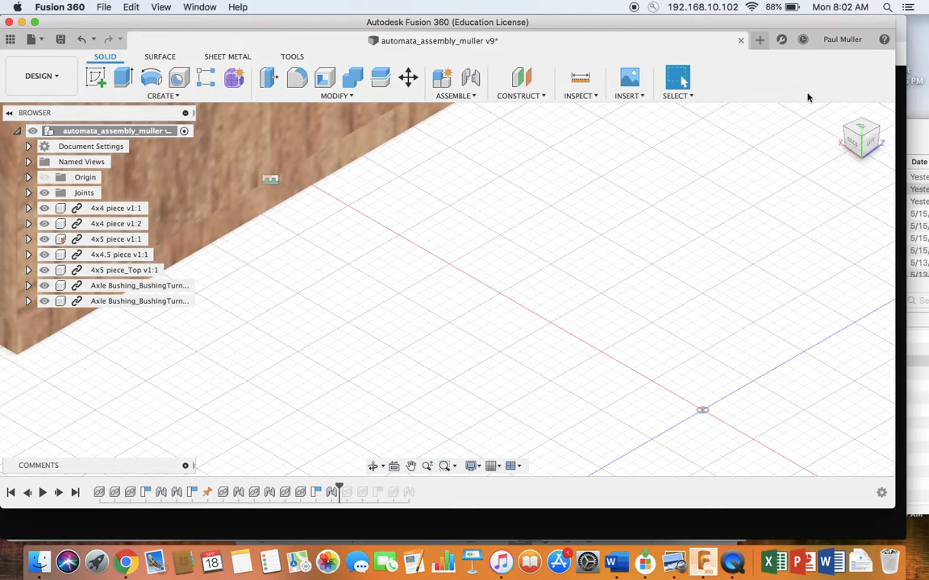
Start a Revolute joint and snap its first component to the center of the unattached bushing's inner flange face.
left_click(838, 114)
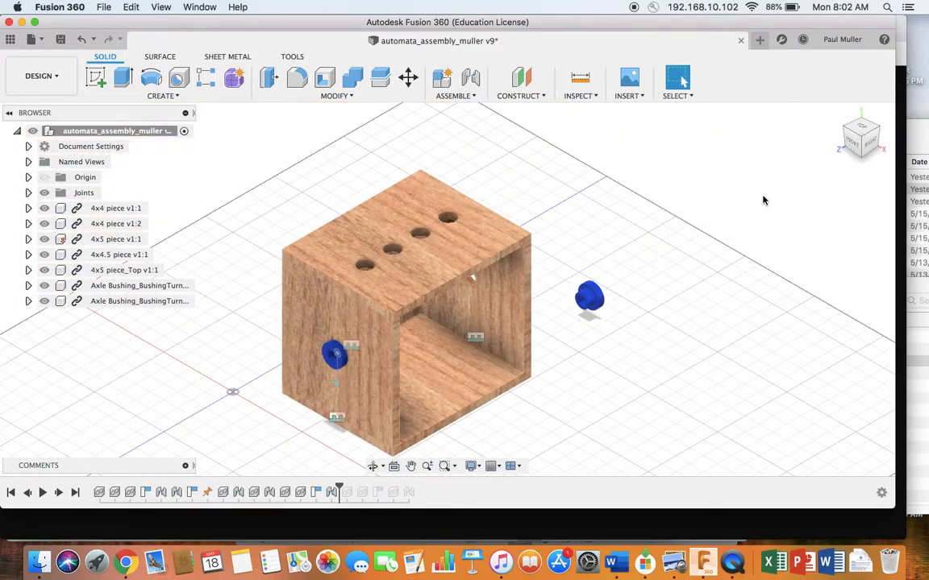
scroll(595, 303, "down", 2)
scroll(594, 301, "up", 5)
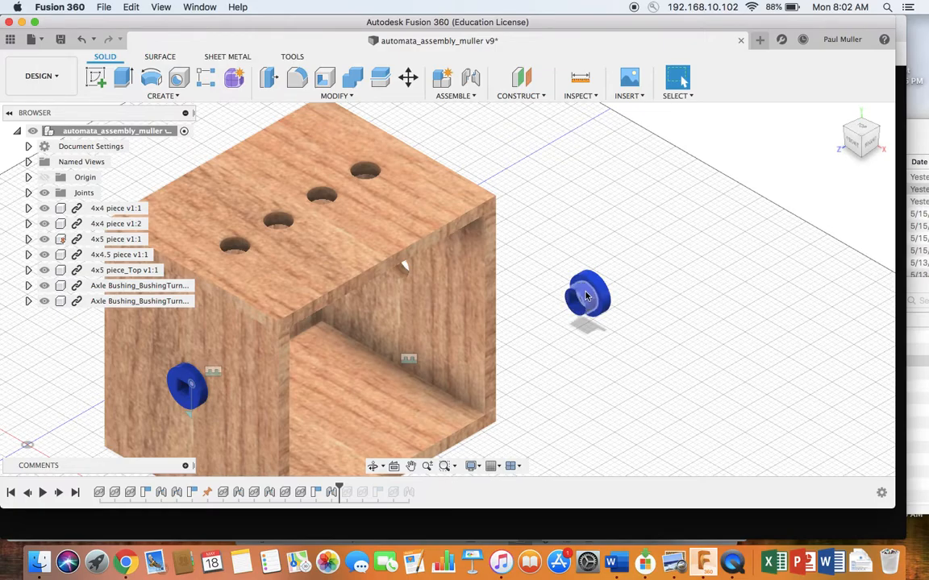
scroll(587, 298, "up", 10)
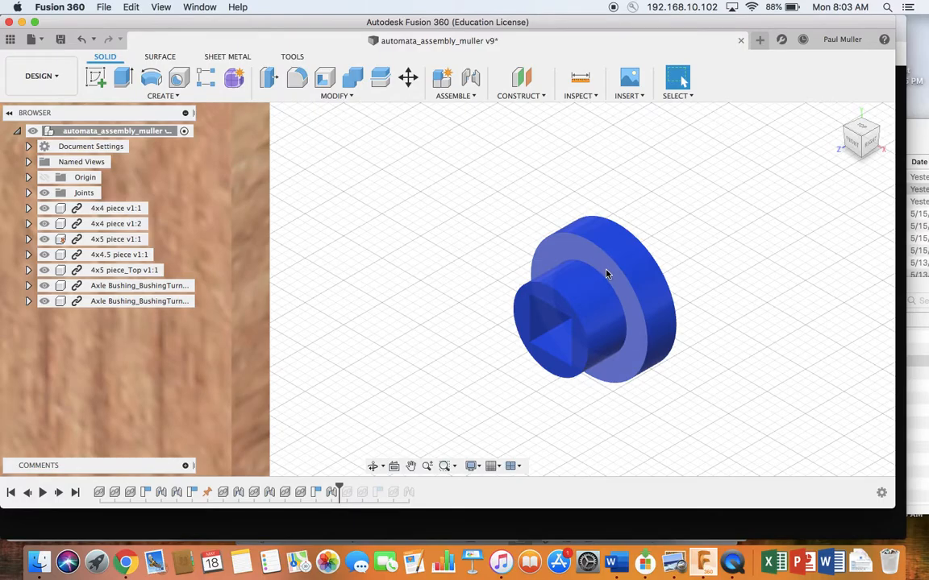
scroll(605, 270, "down", 1)
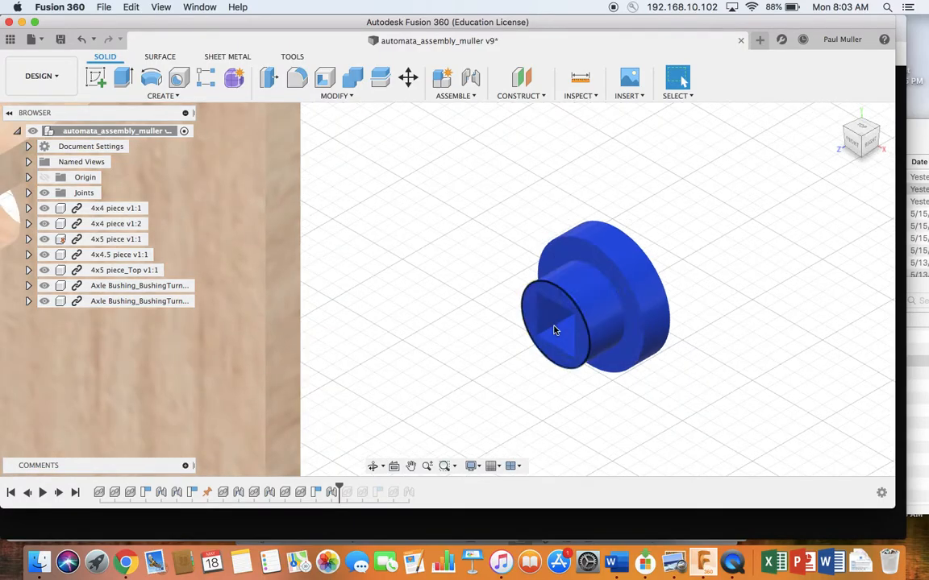
left_click(471, 78)
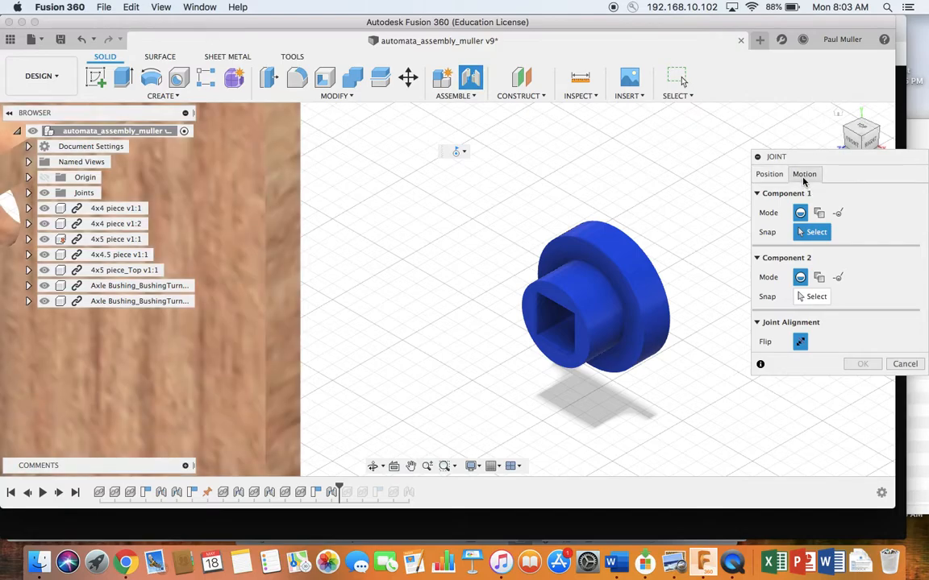
left_click(804, 176)
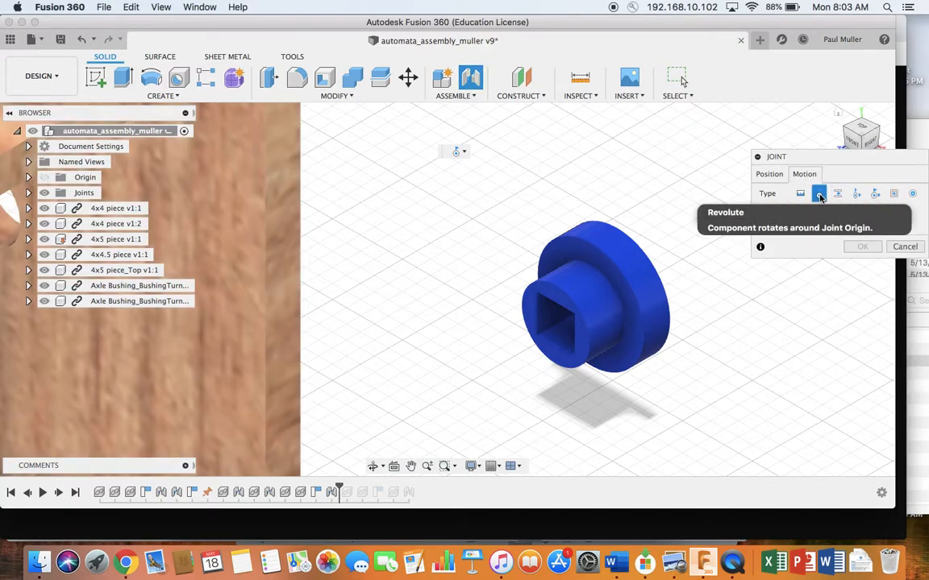
left_click(769, 176)
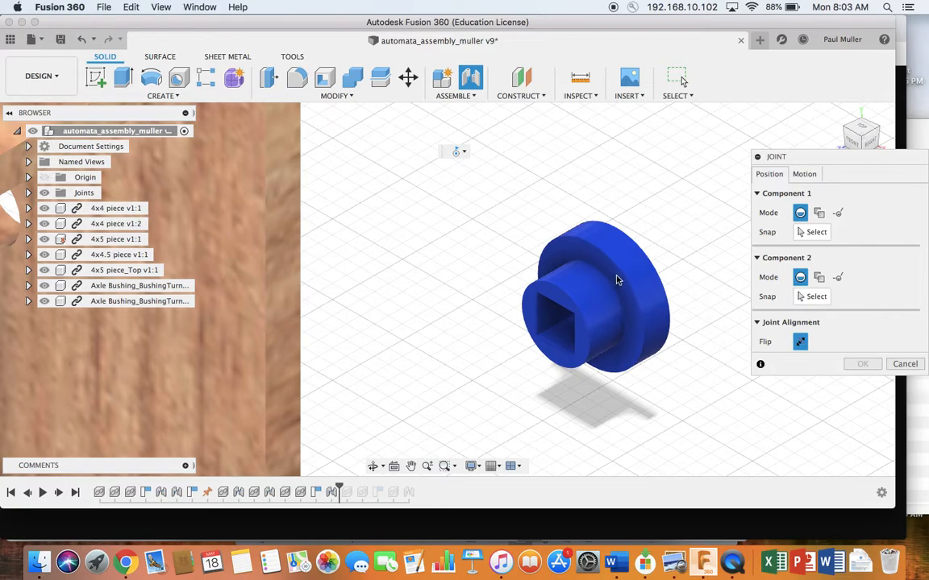
left_click(811, 232)
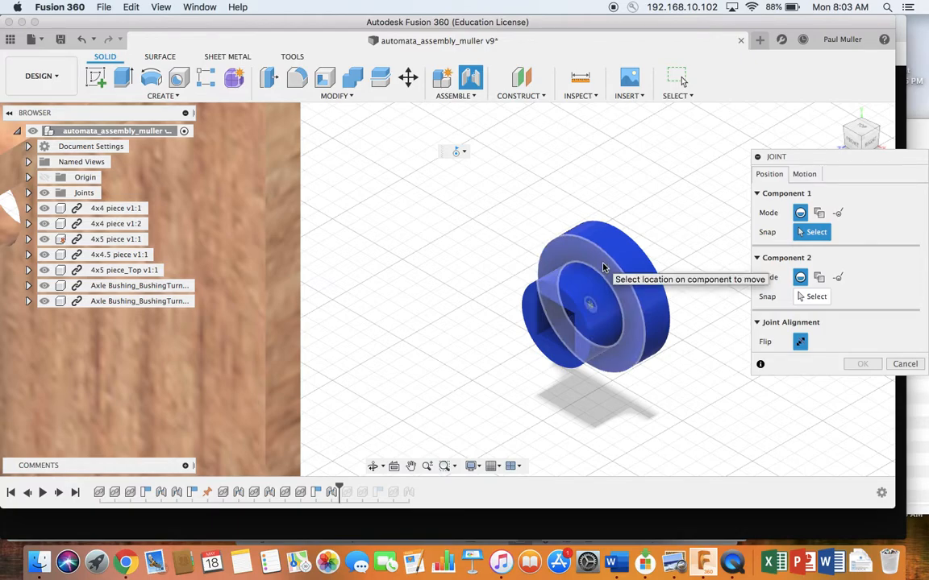
left_click(591, 305)
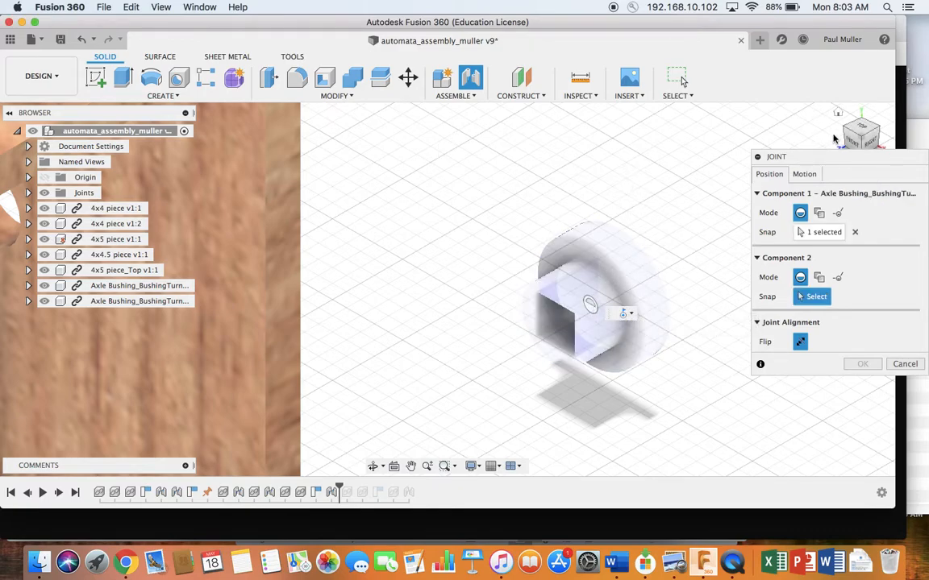
Snap the joint's second component to the outer center of the empty axle hole in the opposite 4x4 side piece and complete the joint.
left_click(838, 114)
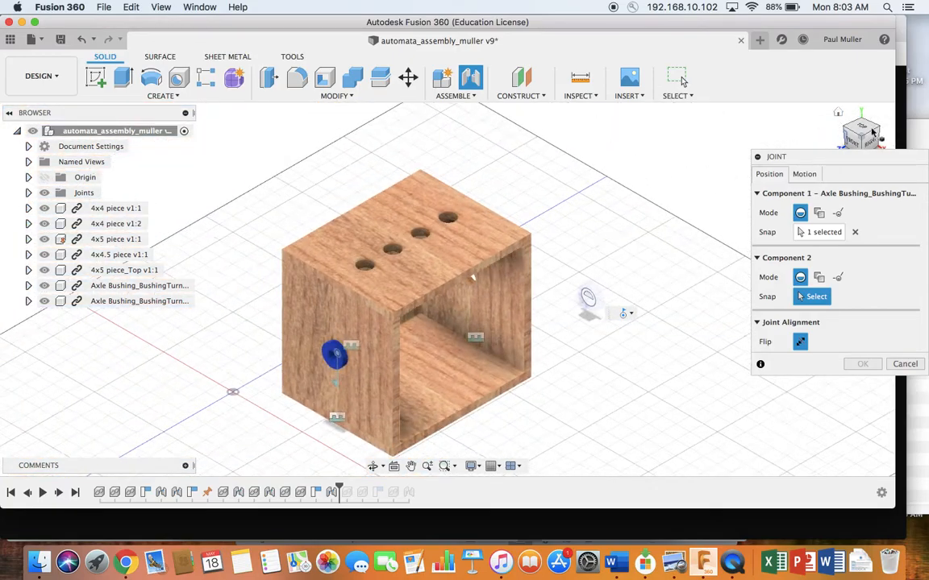
left_click(879, 132)
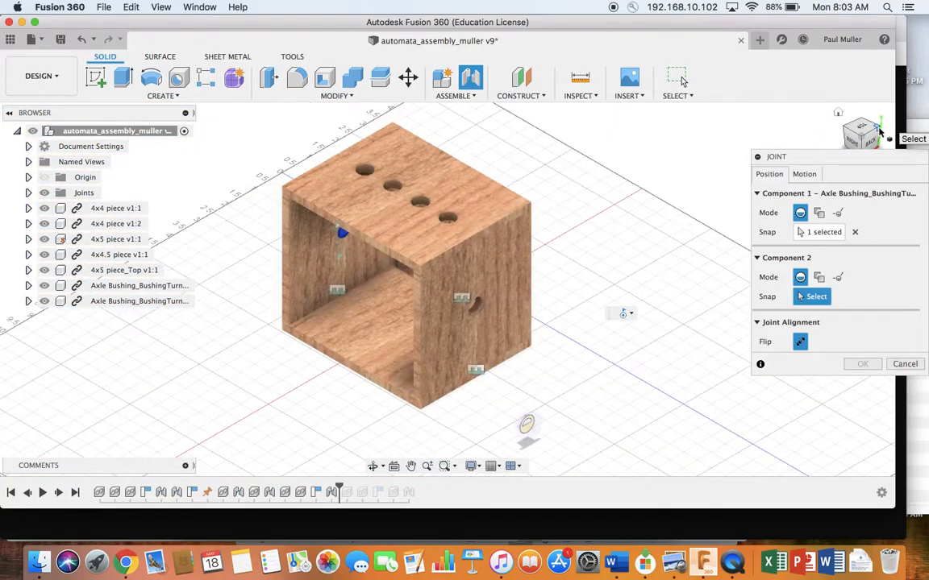
scroll(625, 287, "down", 3)
scroll(625, 288, "up", 10)
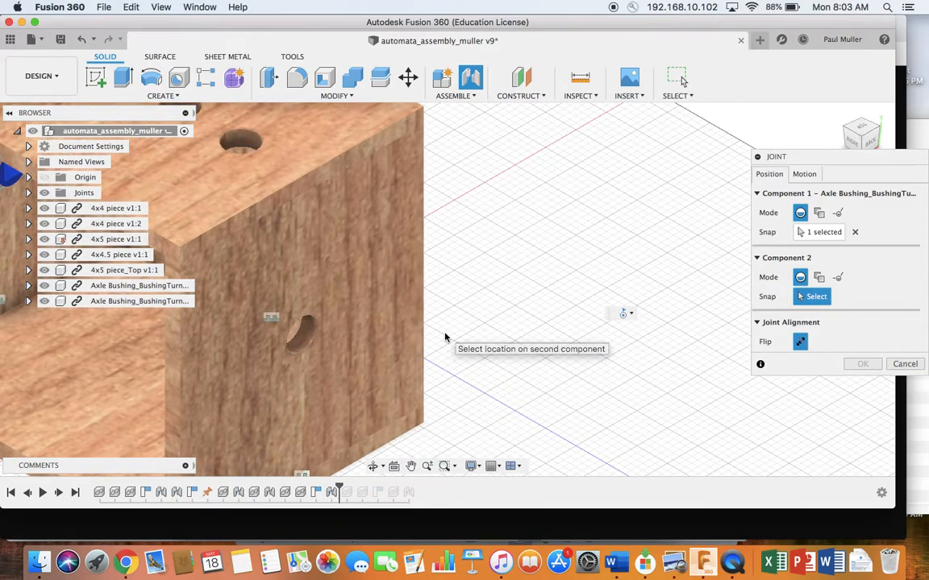
scroll(403, 303, "up", 3)
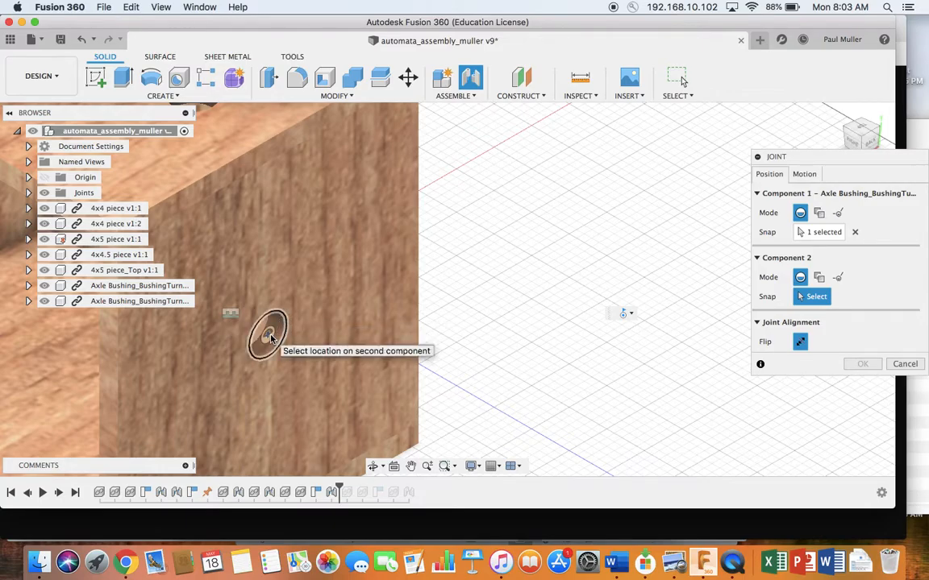
left_click(271, 338)
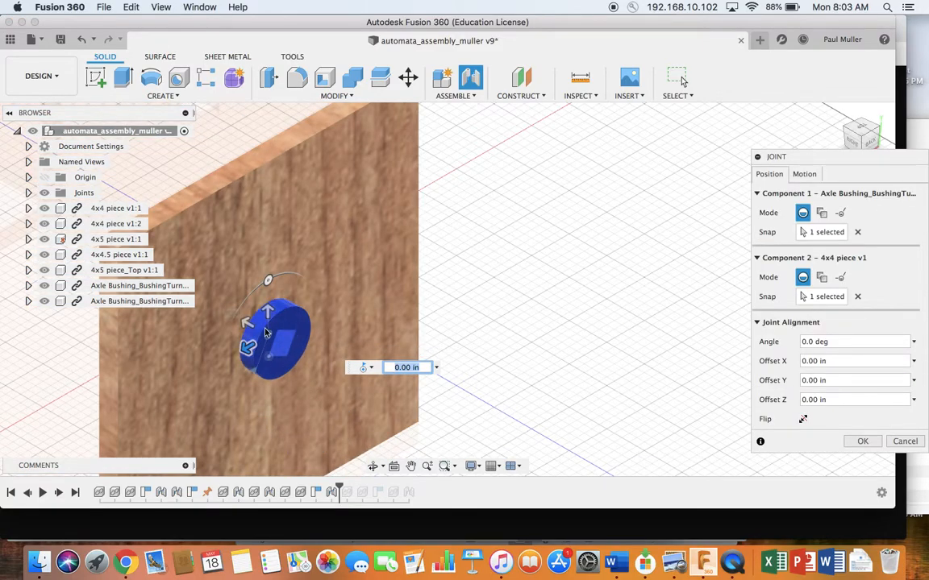
left_click(861, 442)
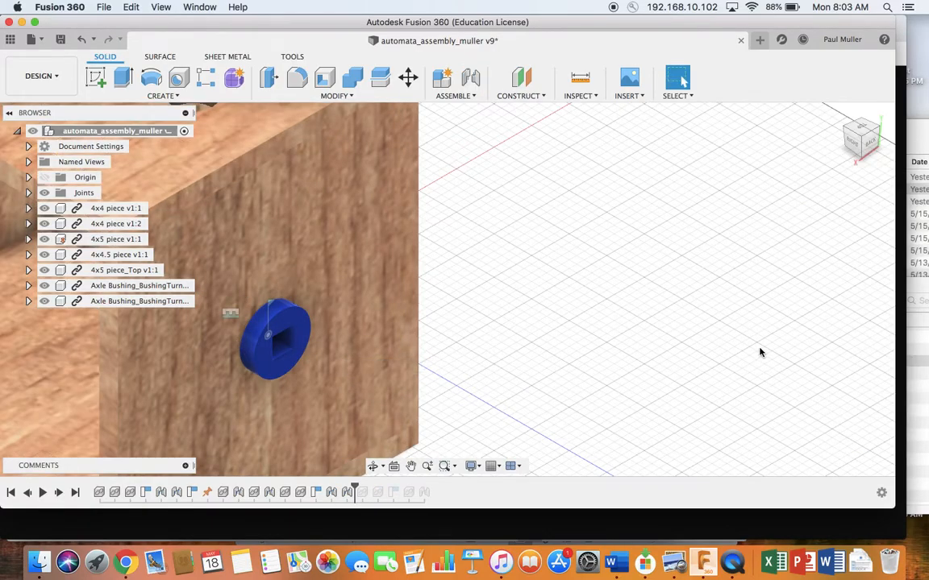
Insert the Axle design from the Automata project into the assembly at its default position and hide the project files.
left_click(858, 138)
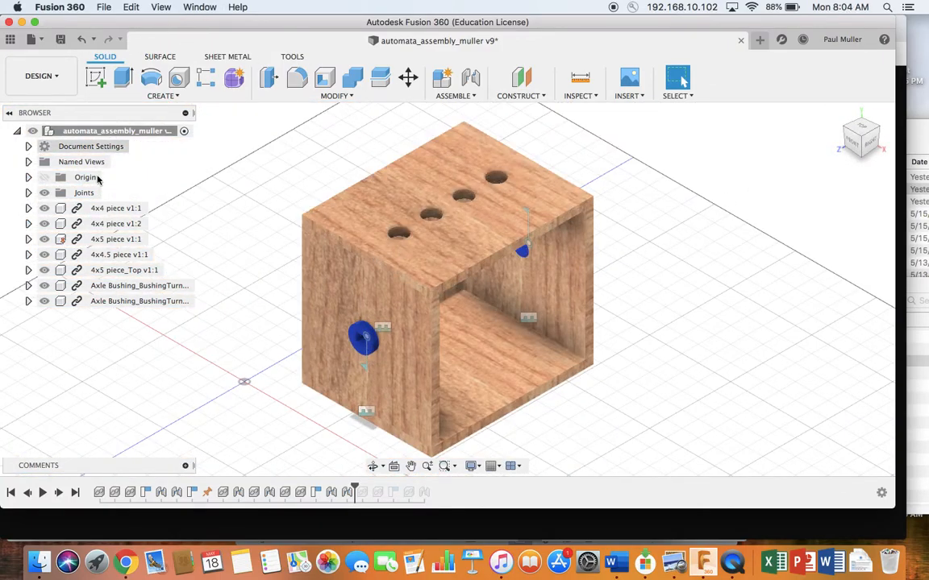
left_click(12, 40)
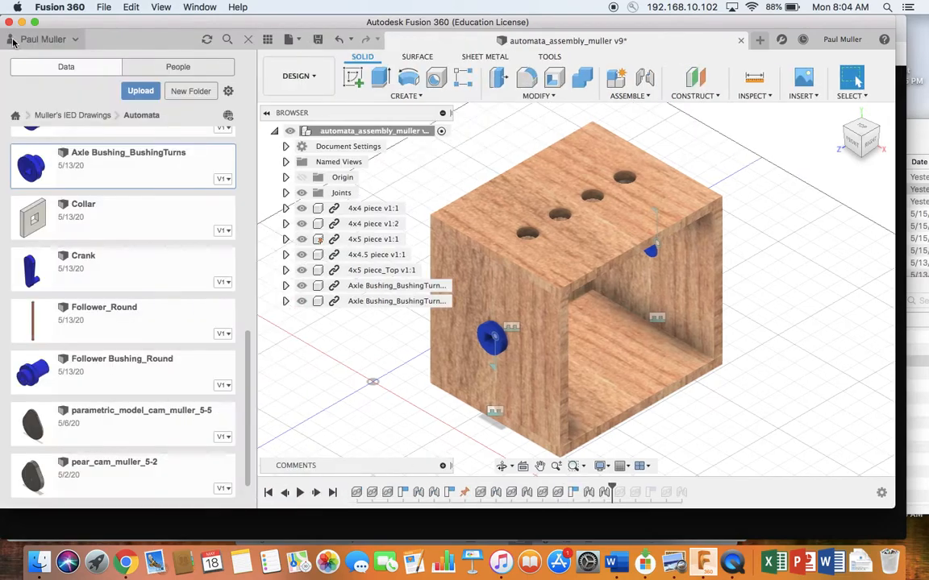
scroll(93, 295, "up", 5)
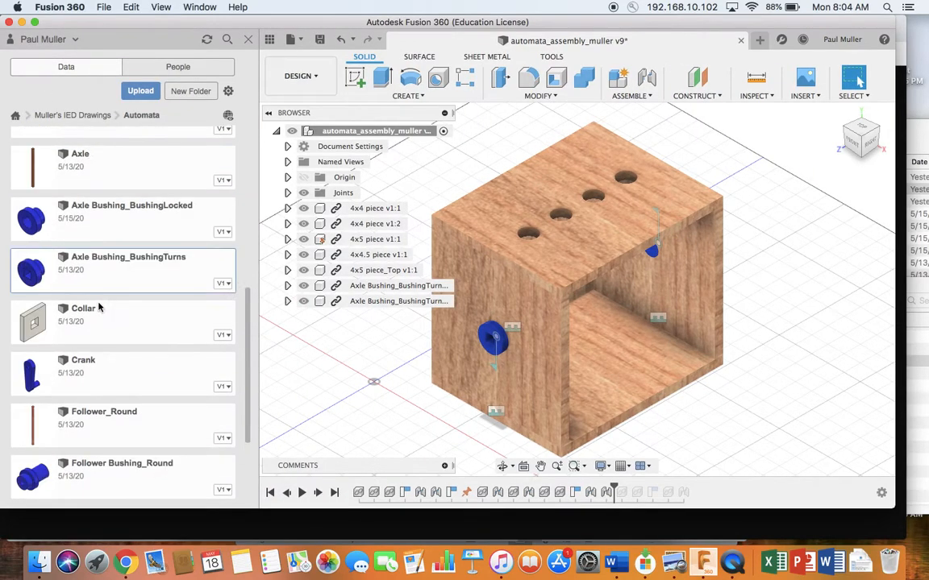
left_click(68, 280)
right_click(46, 286)
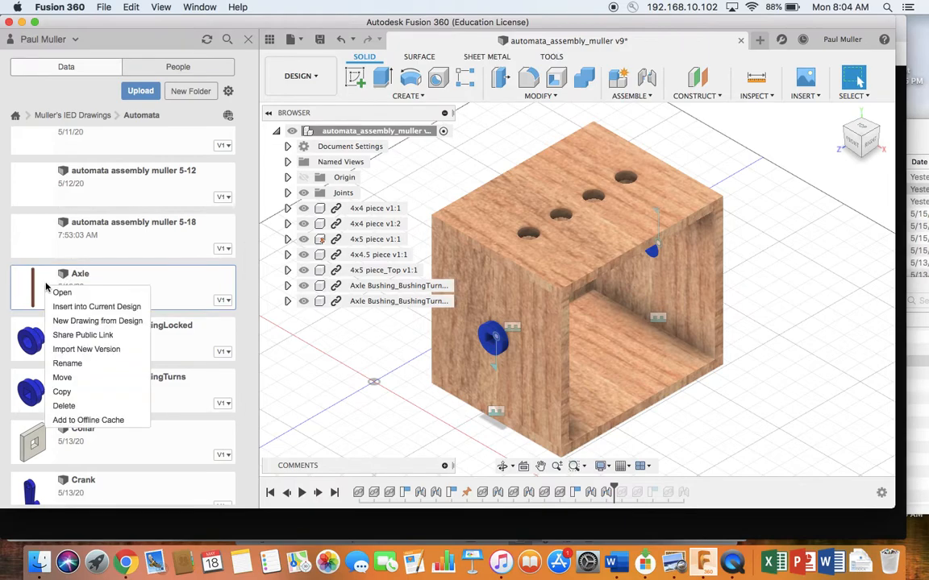
left_click(73, 307)
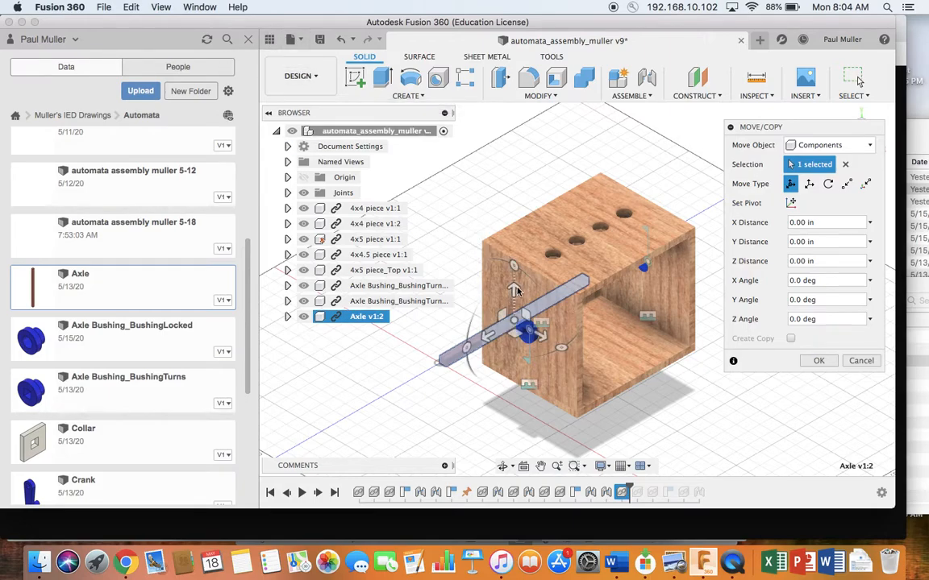
left_click(819, 362)
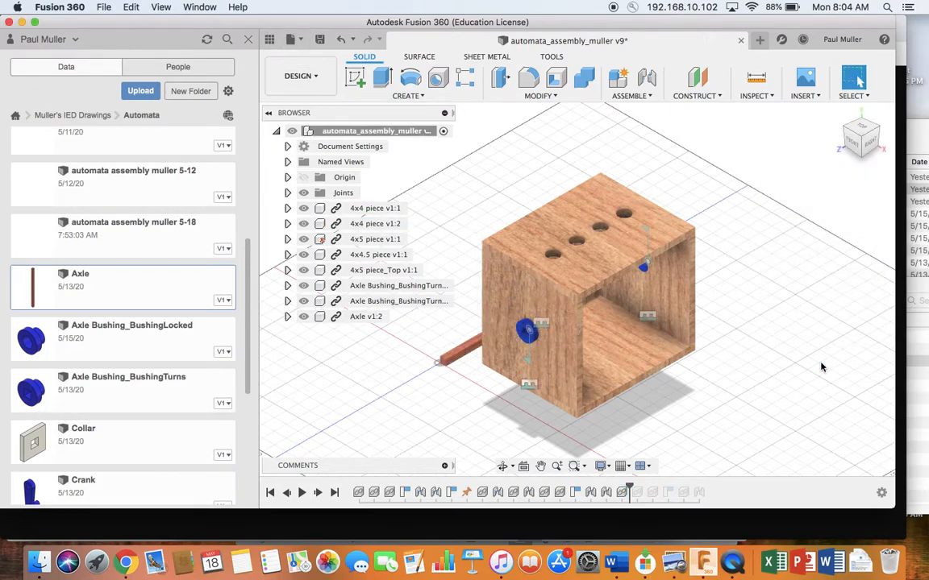
left_click(269, 38)
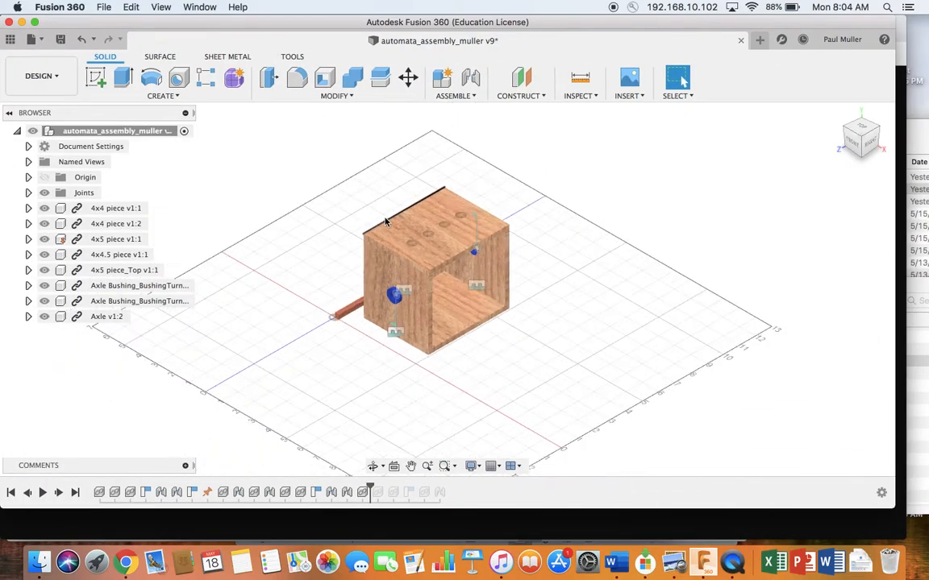
Start a Rigid joint and snap its first component to the center of the axle's near end face.
scroll(385, 220, "up", 5)
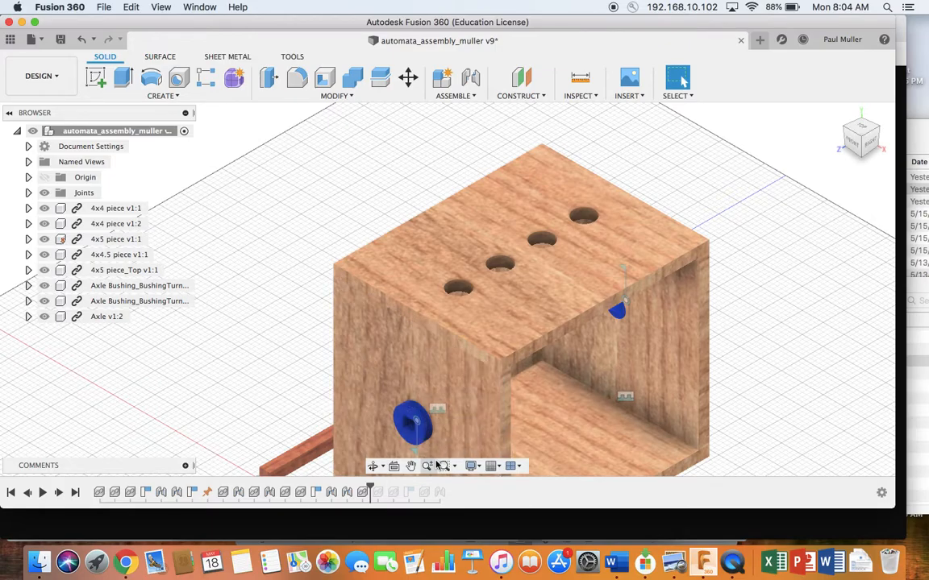
left_click(411, 468)
left_click_drag(336, 372, 366, 190)
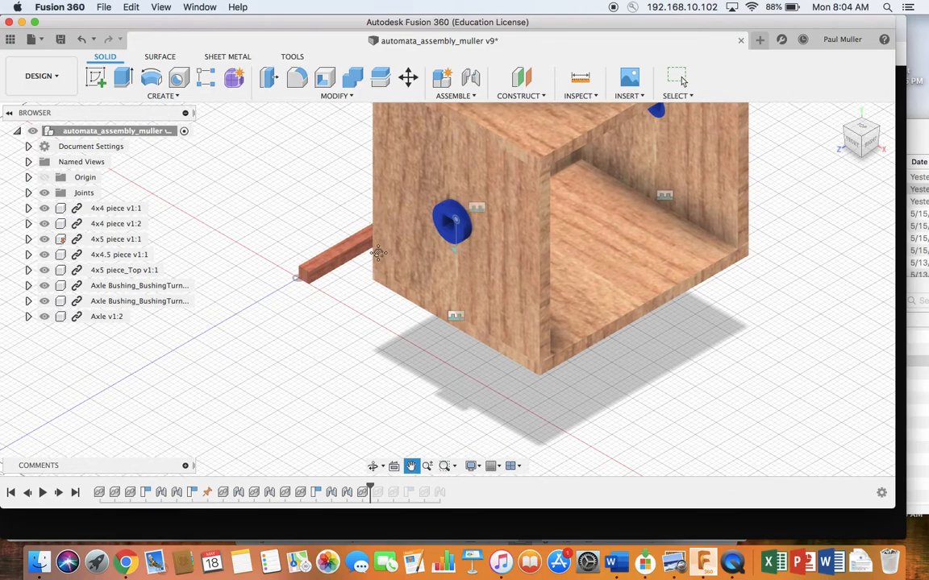
scroll(377, 249, "down", 2)
scroll(377, 247, "up", 5)
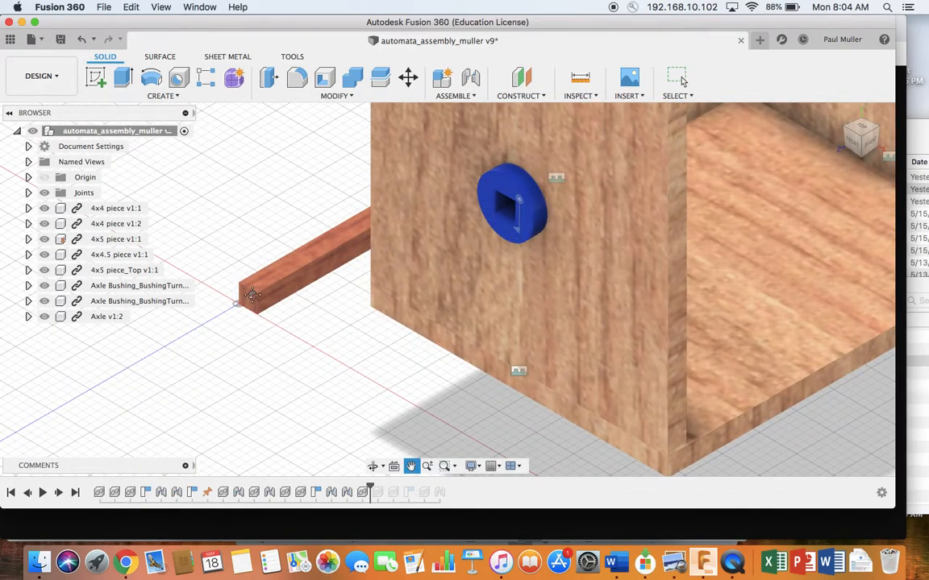
key("Escape")
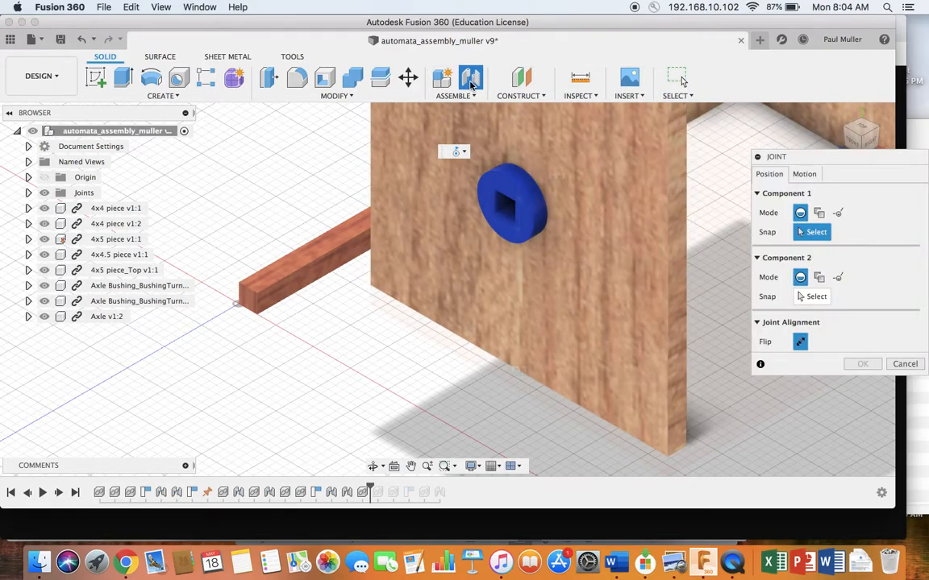
left_click(803, 176)
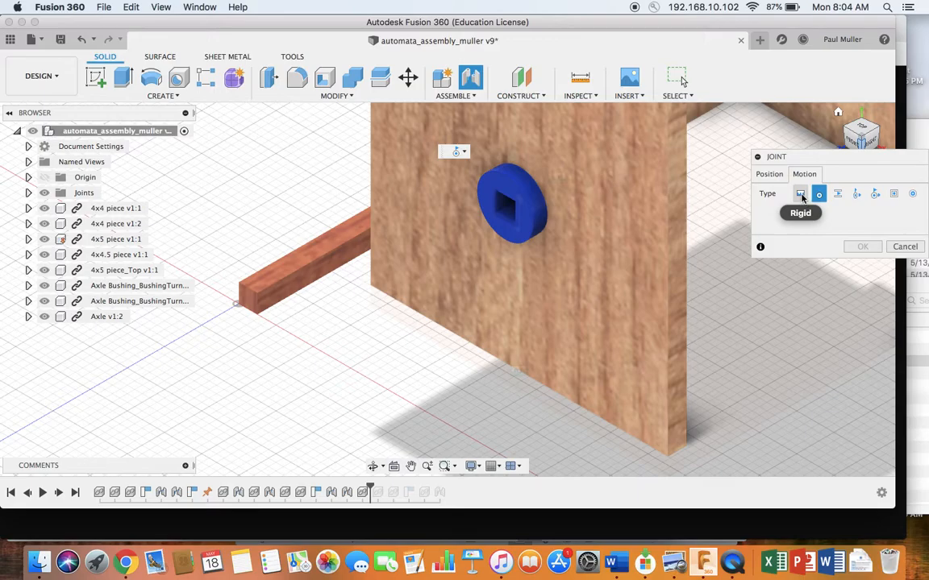
left_click(768, 174)
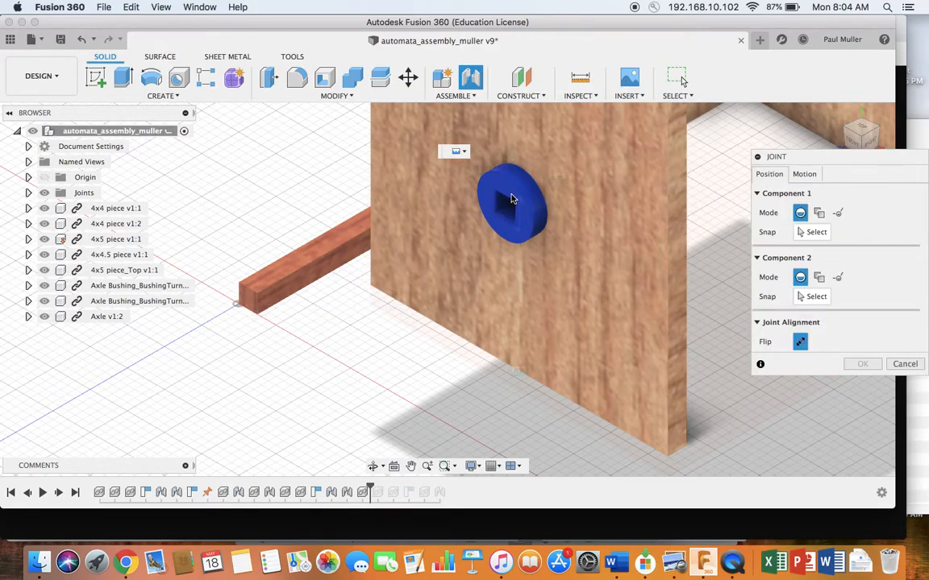
left_click(812, 232)
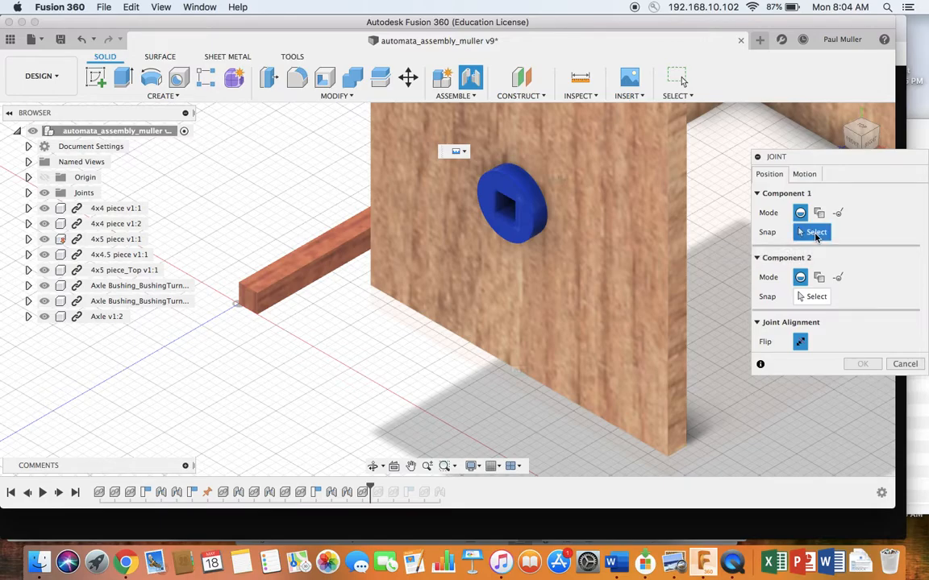
left_click(248, 304)
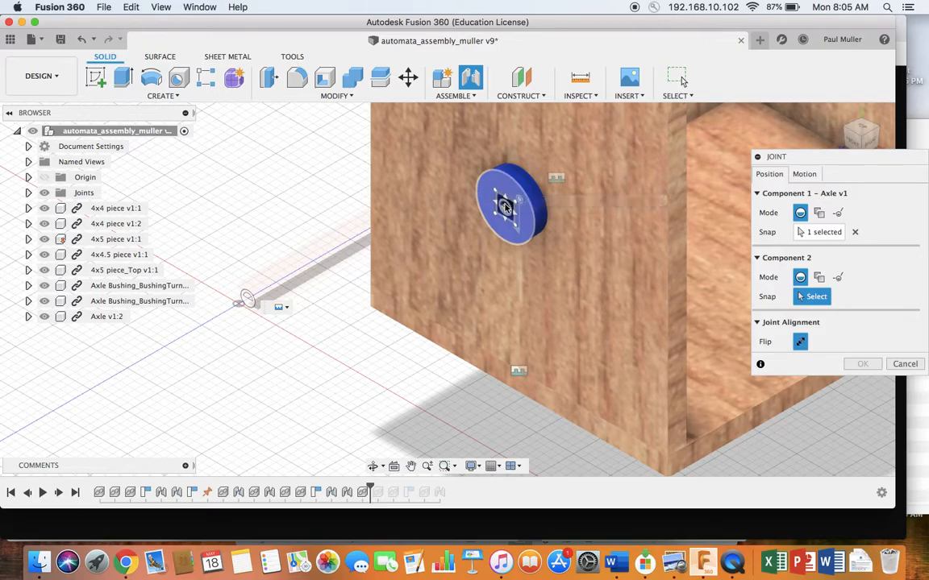
Snap the joint's second component to the center of the near bushing's outer face, flip the axle's direction into the box and complete the joint.
left_click(505, 208)
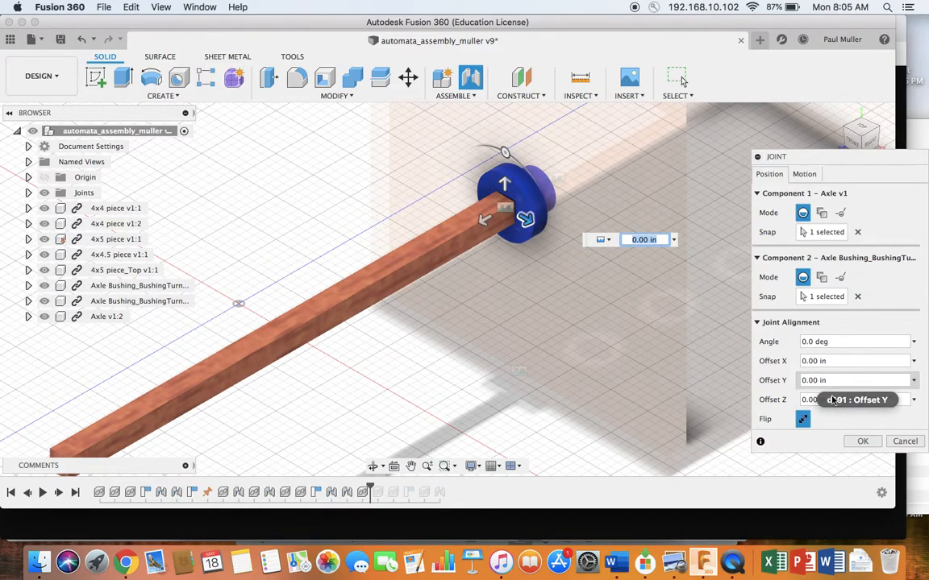
left_click(803, 420)
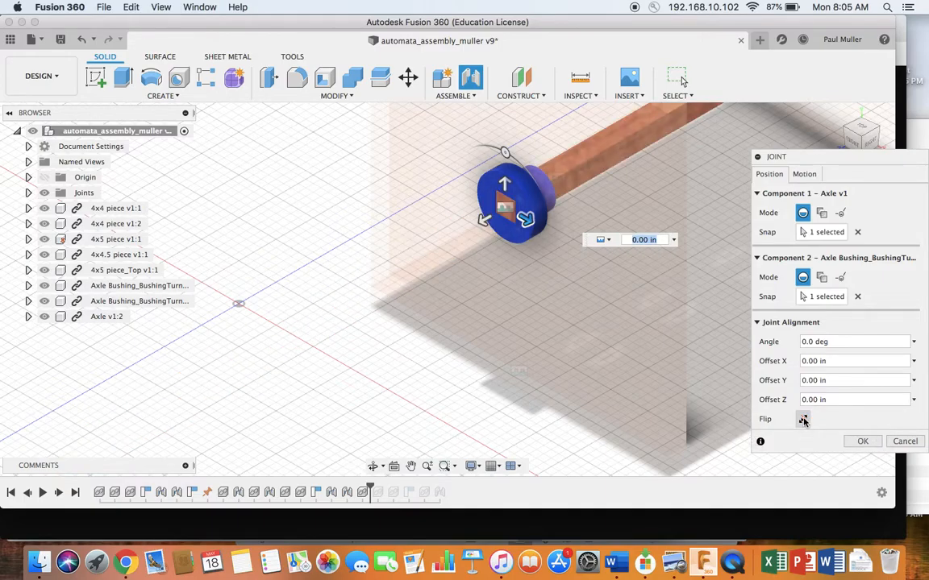
left_click(863, 442)
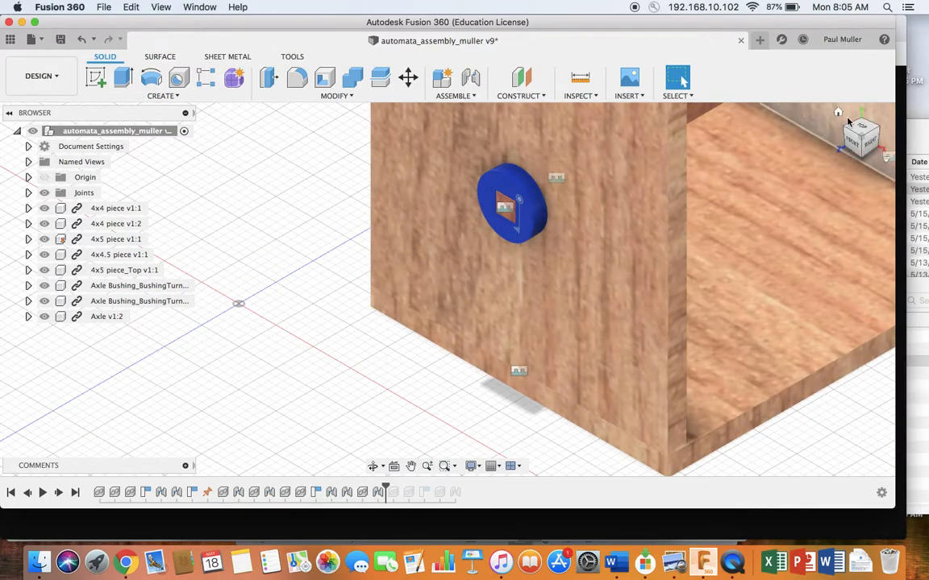
Examine where the axle protrudes through the bushing on the opposite side of the box.
left_click(839, 113)
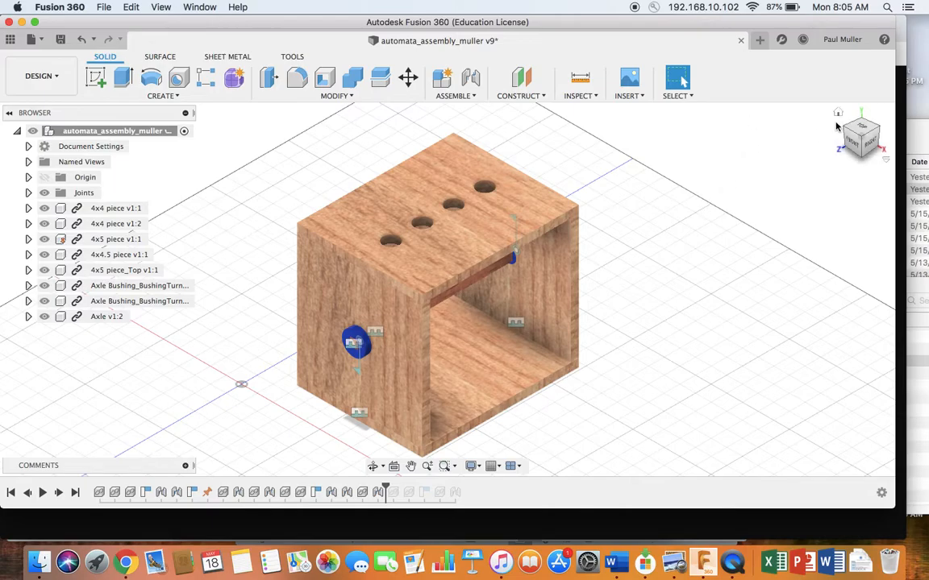
left_click(877, 134)
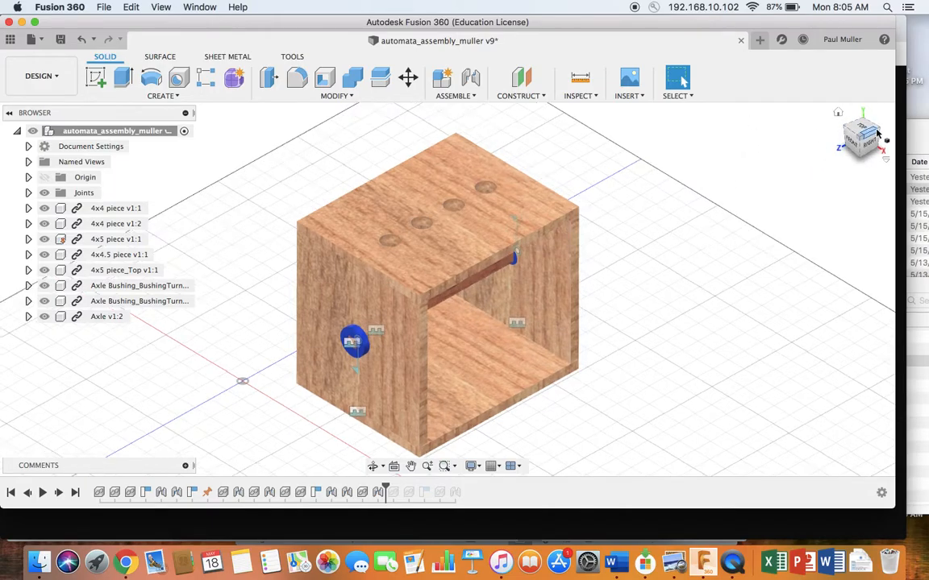
left_click(852, 139)
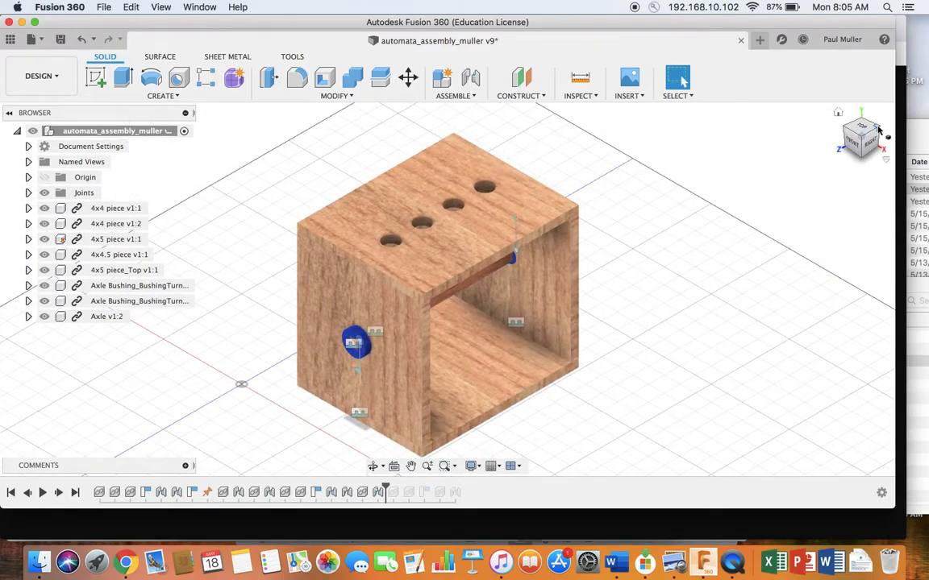
left_click(878, 130)
scroll(710, 262, "down", 3)
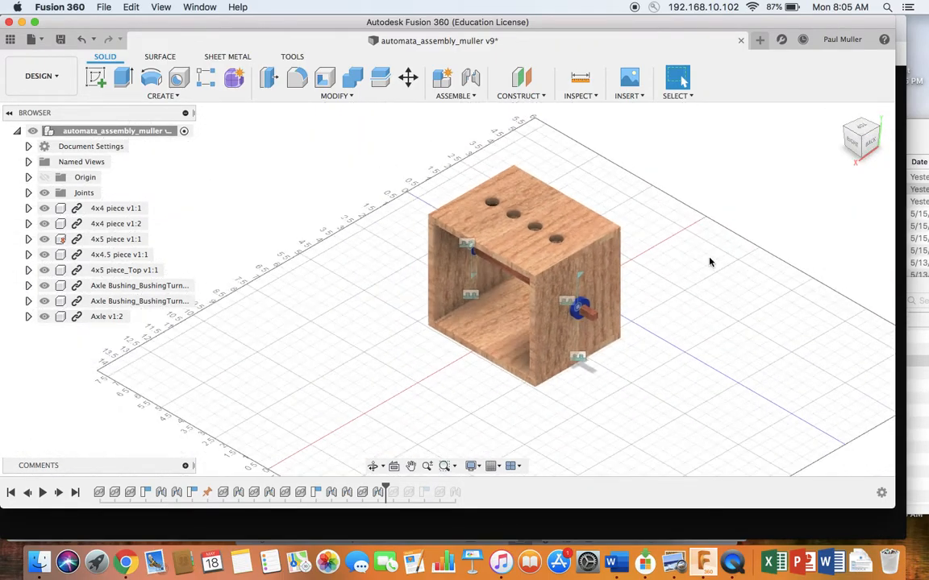
scroll(709, 260, "up", 4)
scroll(707, 260, "up", 5)
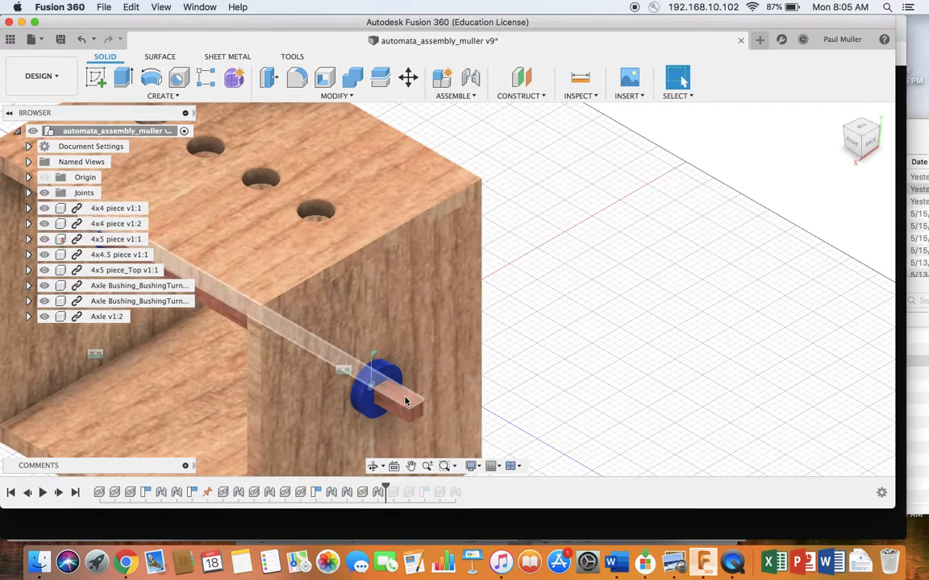
scroll(403, 408, "up", 3)
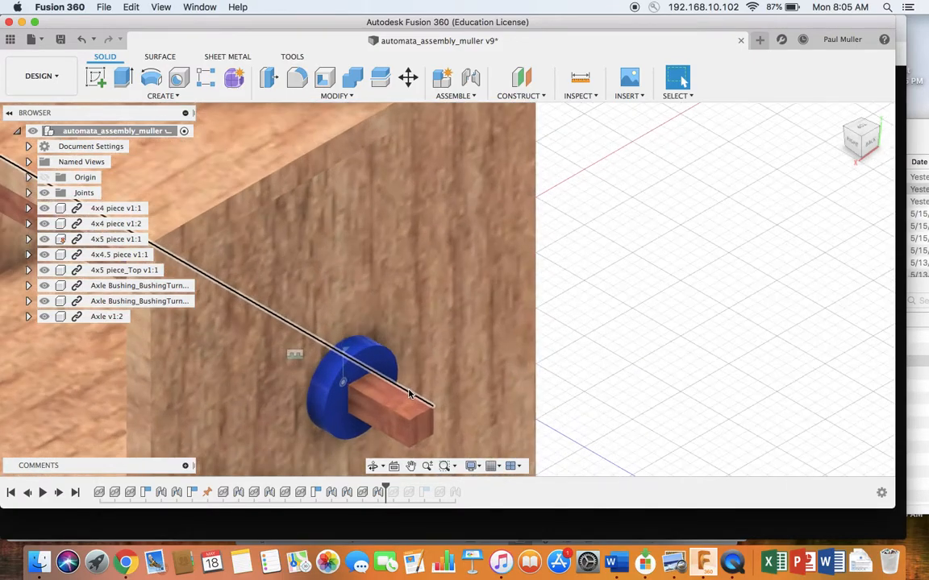
left_click(410, 466)
left_click_drag(278, 359, 360, 244)
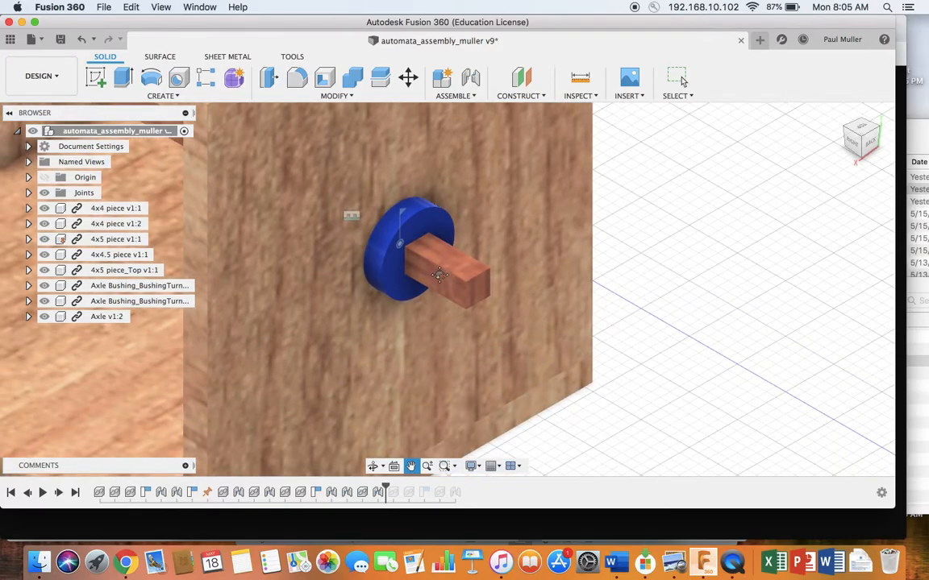
Rotate the protruding axle end and its bushing to test whether they turn together.
key("Escape")
left_click_drag(438, 275, 428, 258)
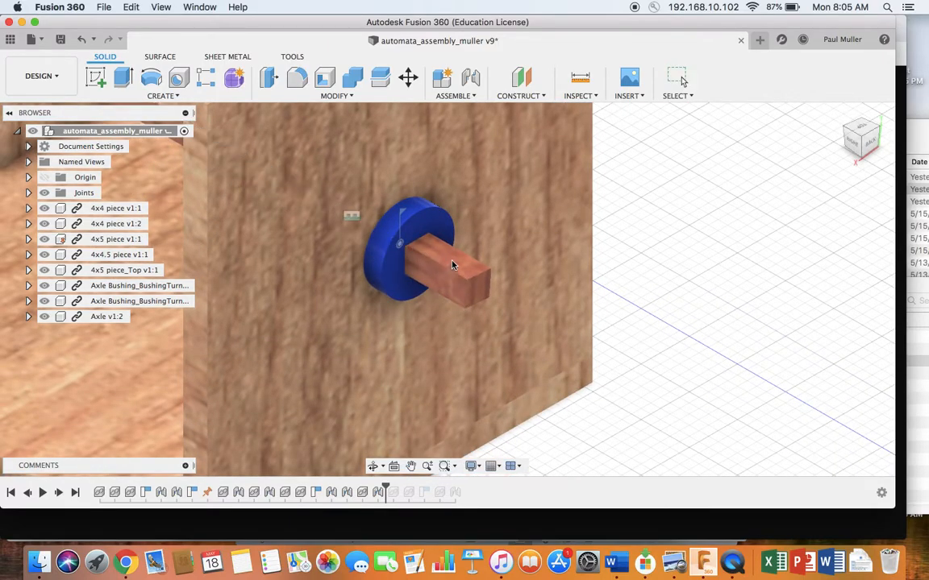
left_click_drag(486, 249, 422, 242)
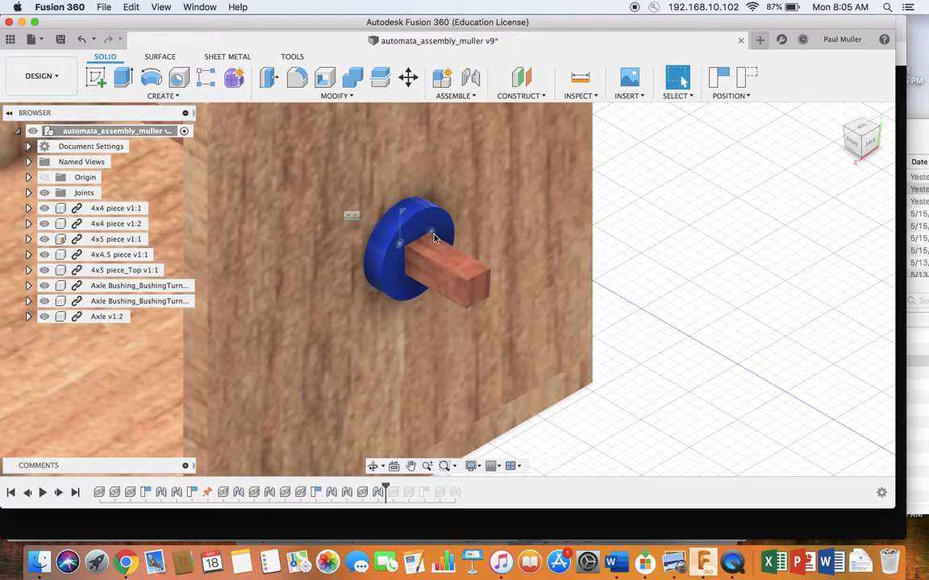
left_click_drag(425, 242, 433, 245)
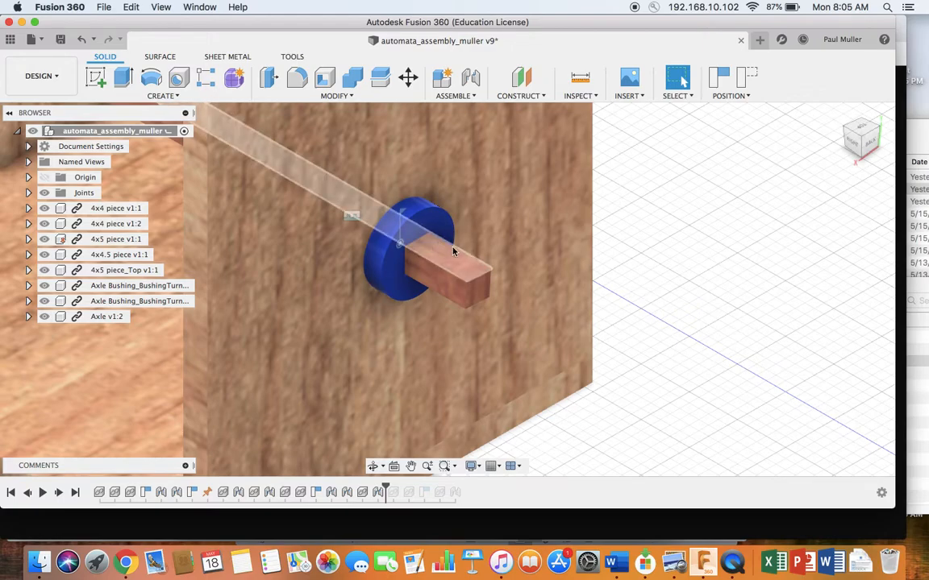
left_click_drag(453, 259, 413, 236)
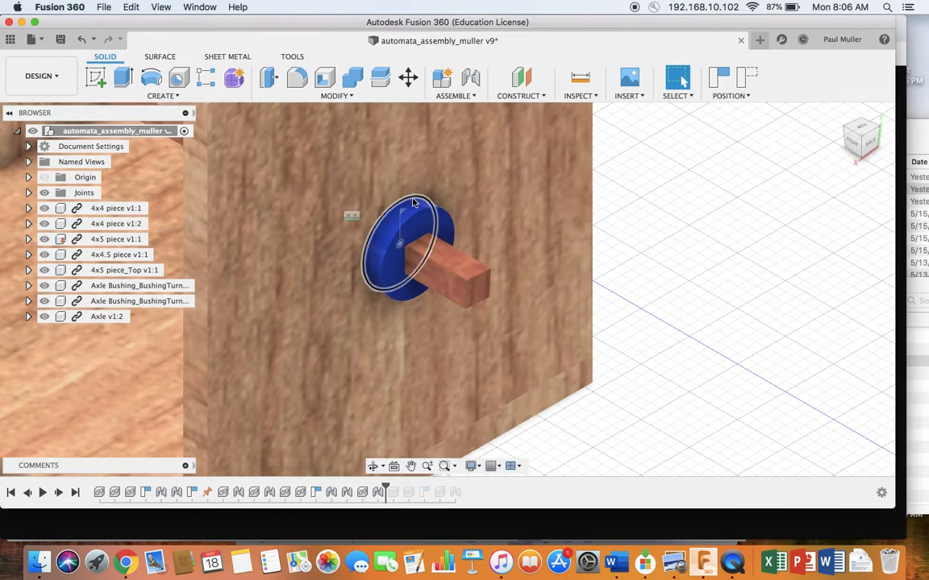
Start an As-built Joint and capture the current position of the moved components.
left_click(475, 96)
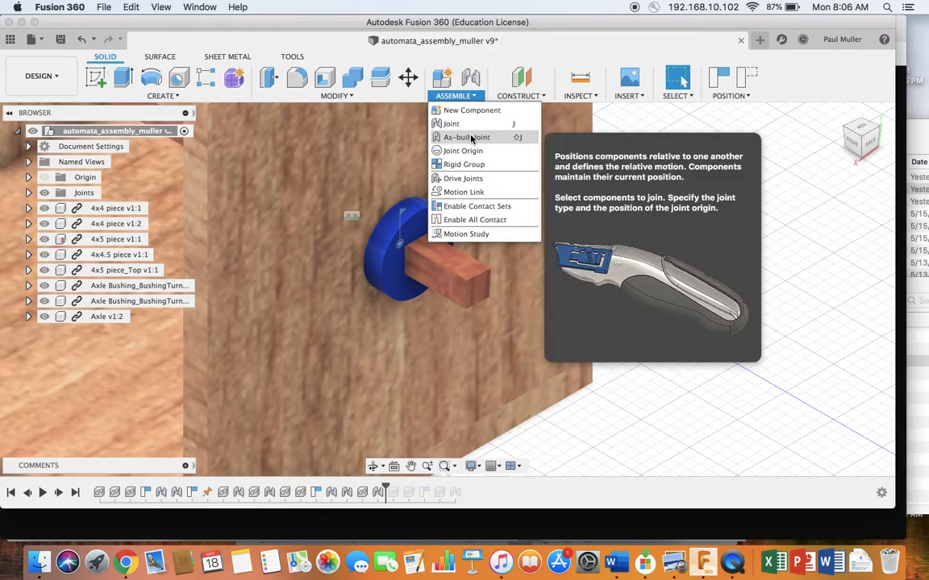
left_click(473, 138)
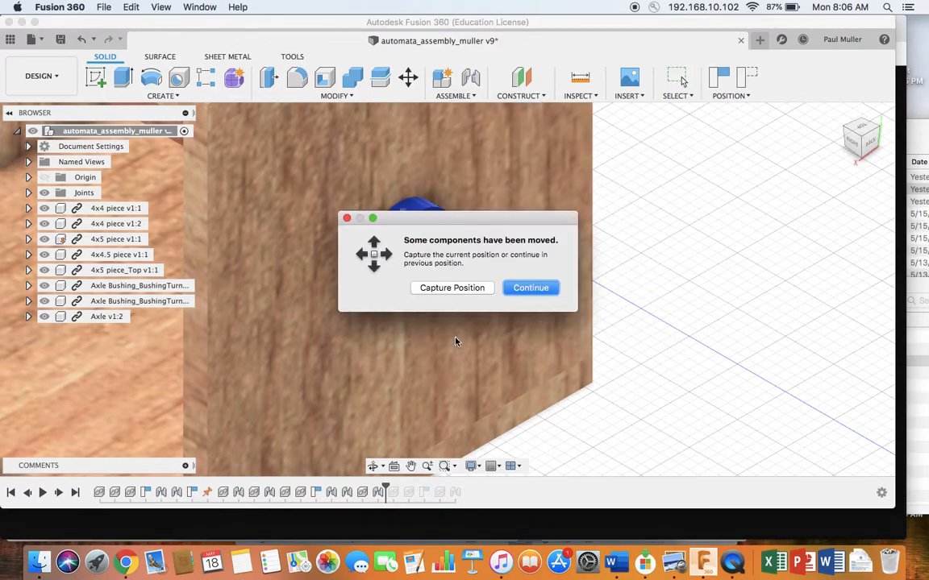
left_click(446, 289)
left_click(439, 280)
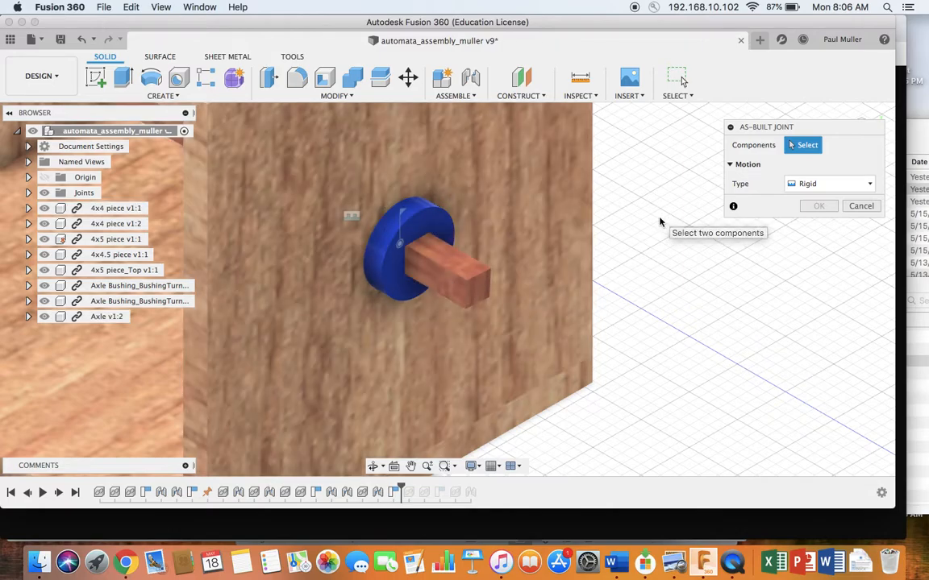
Join the axle and the bushing at its protruding end with a Rigid as-built joint and rotate the axle to test it.
left_click(531, 218)
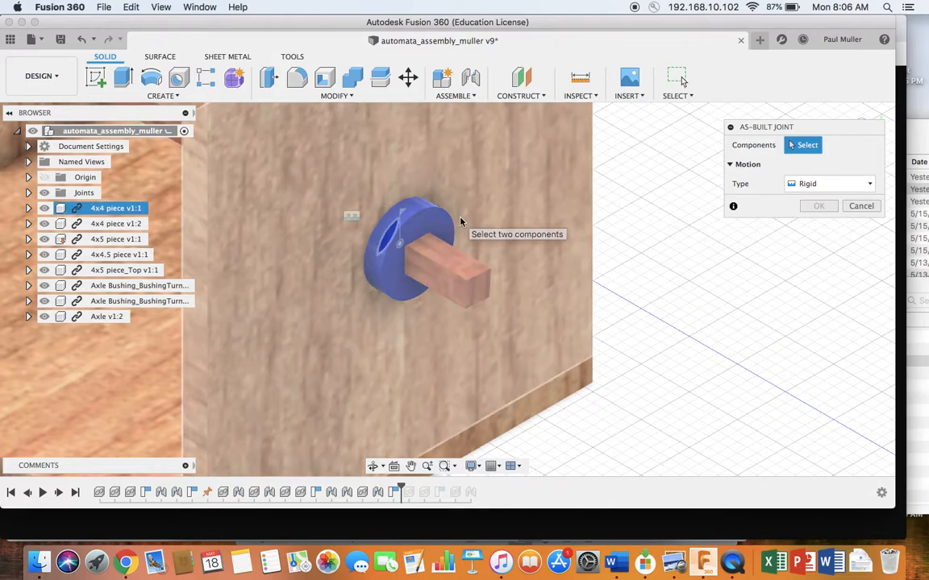
left_click(432, 221)
left_click(432, 222)
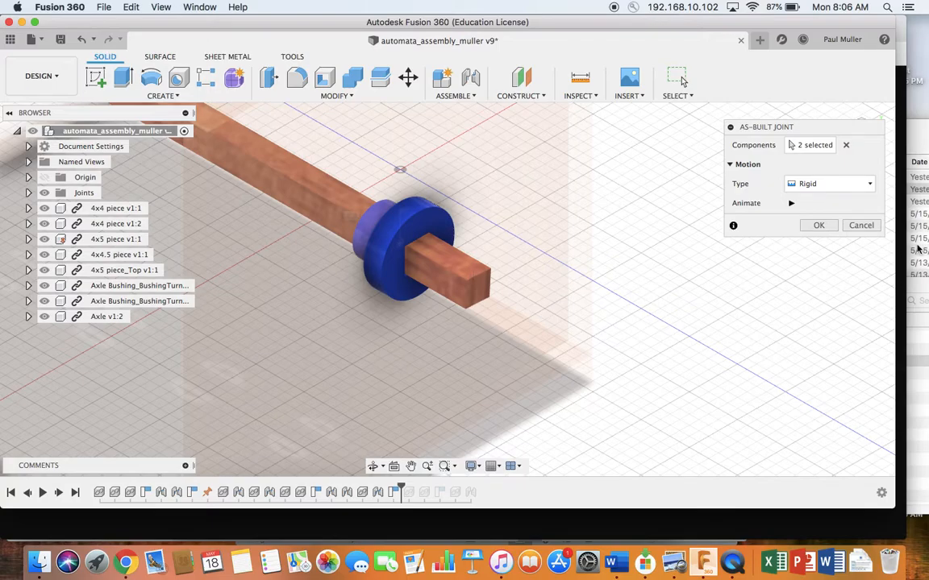
left_click(819, 225)
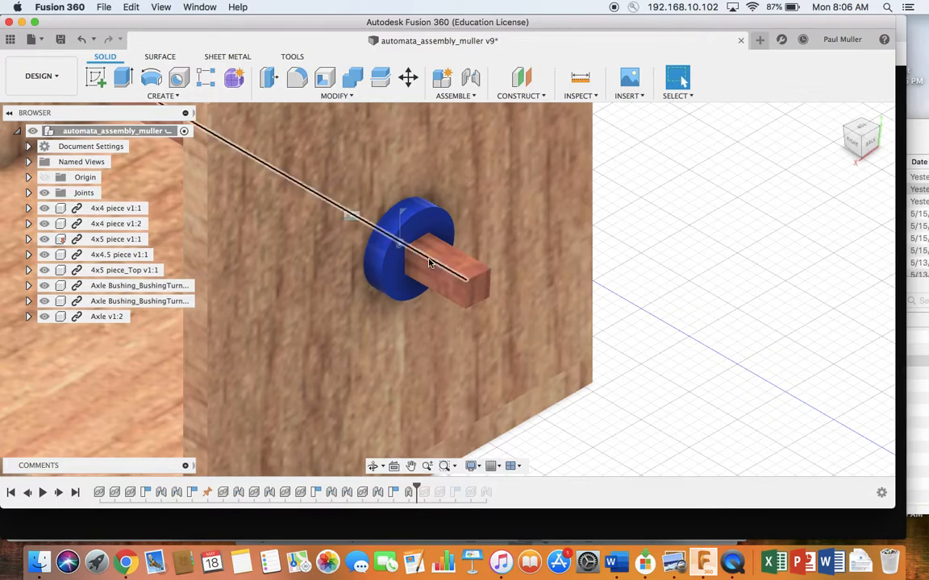
left_click_drag(427, 266, 418, 226)
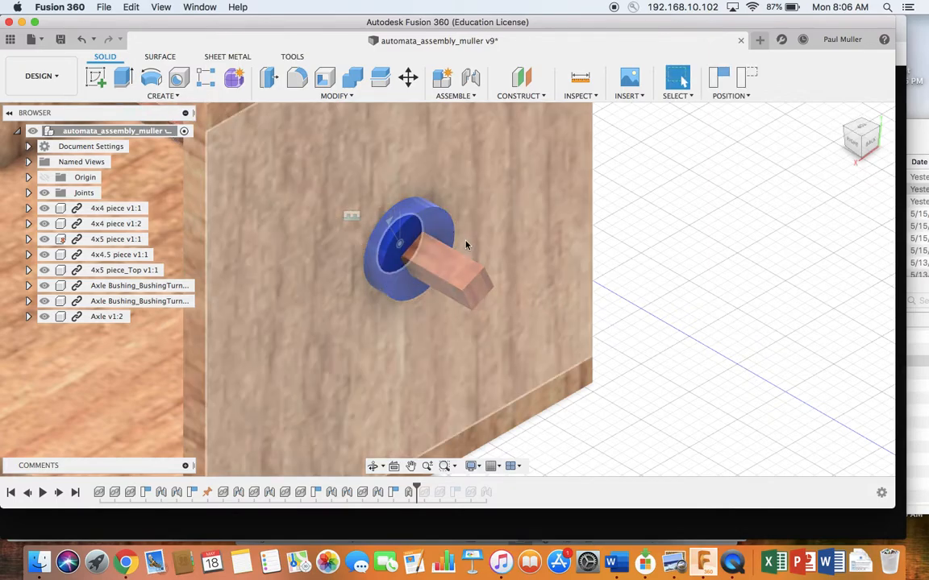